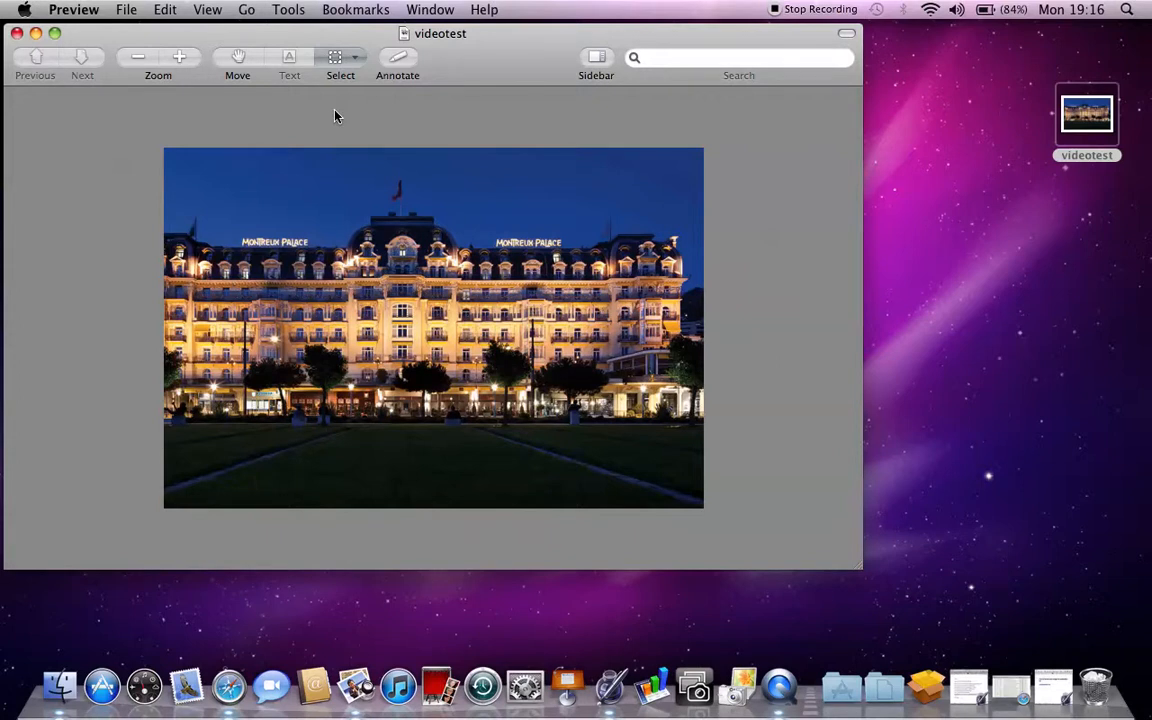
# - Resize the videotest photo to 450 × 260 pixels with Scale proportionally turned off
pyautogui.click(288, 12)
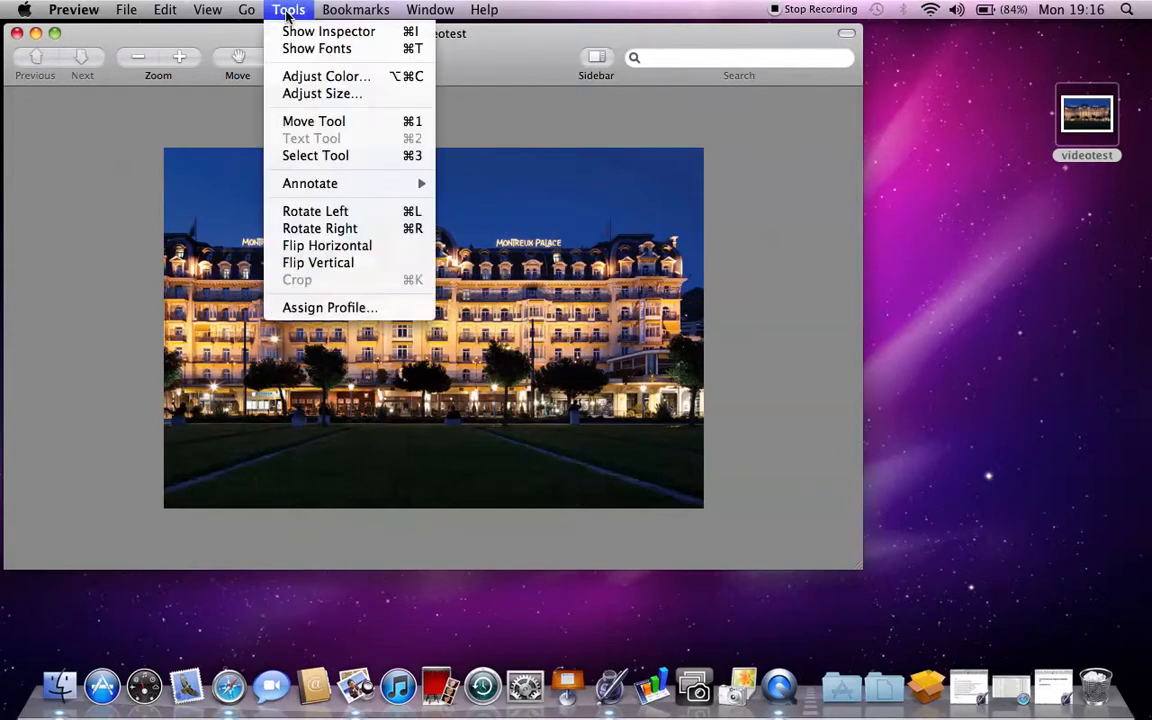
pyautogui.click(309, 93)
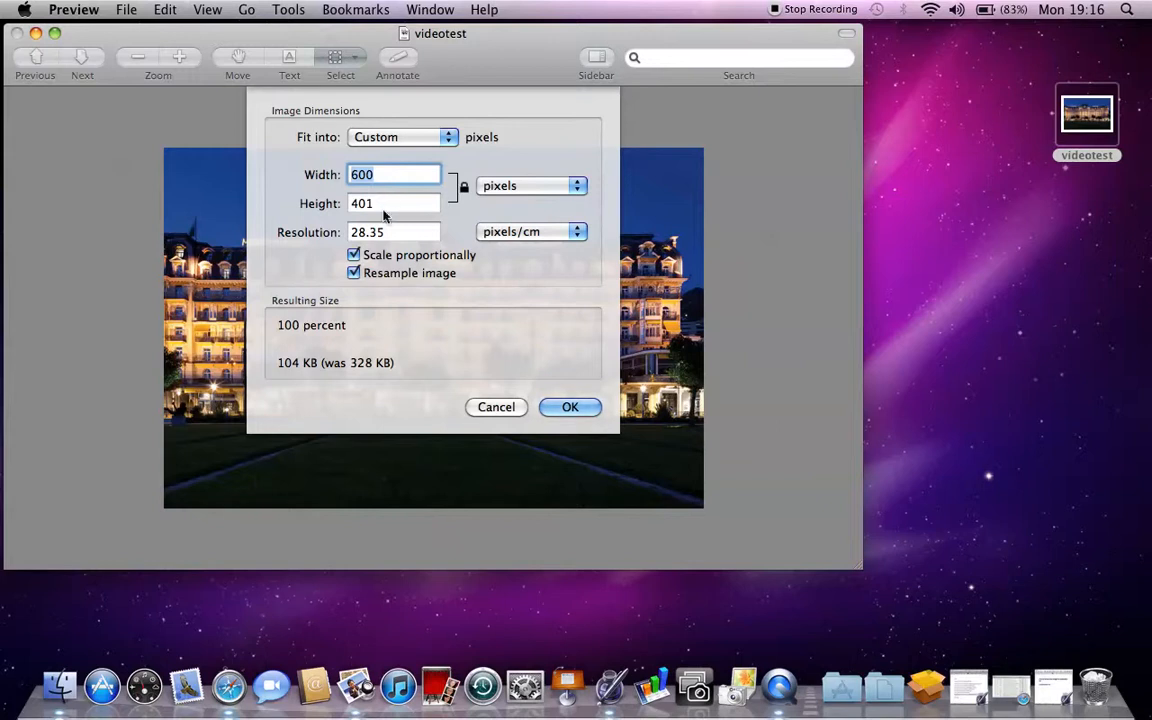
pyautogui.click(354, 256)
pyautogui.write('450')
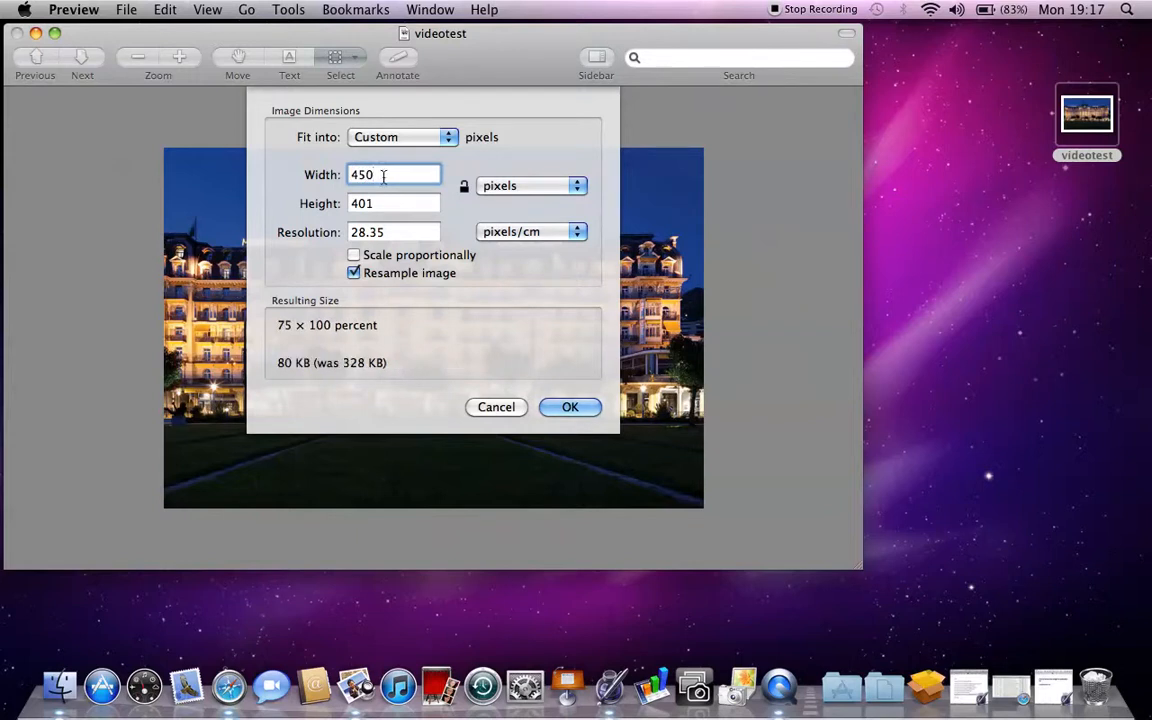
pyautogui.click(362, 204)
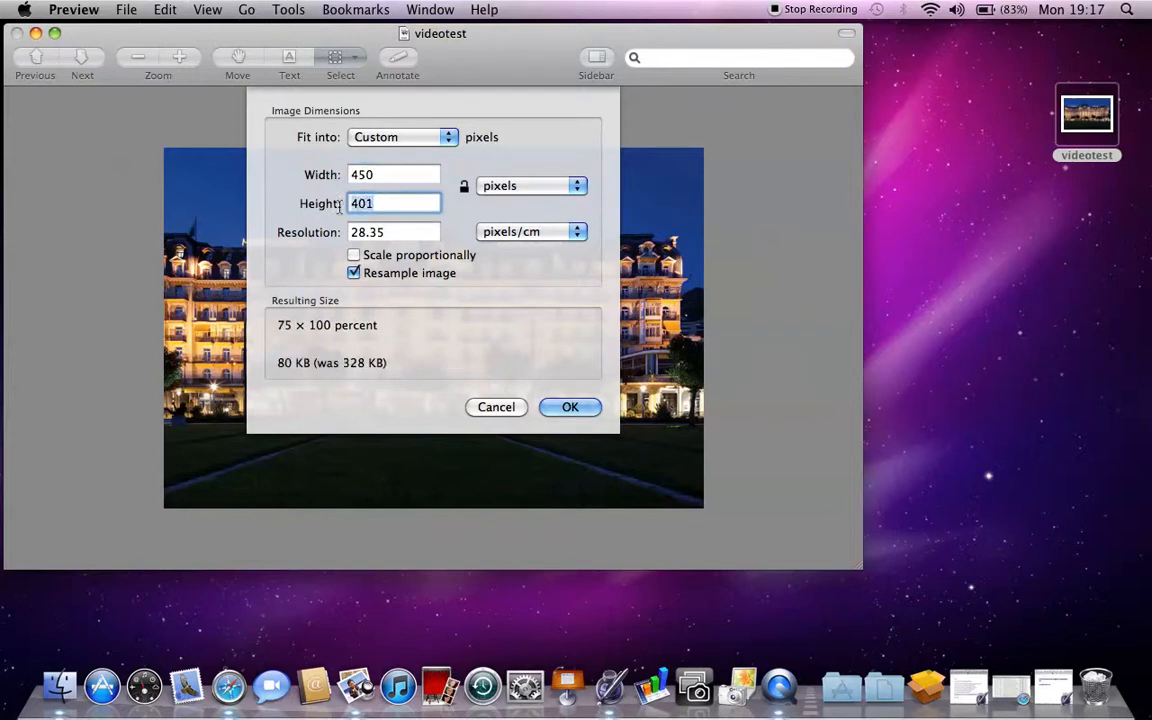
pyautogui.press('BackSpace')
pyautogui.press('BackSpace')
pyautogui.press('BackSpace')
pyautogui.write('260')
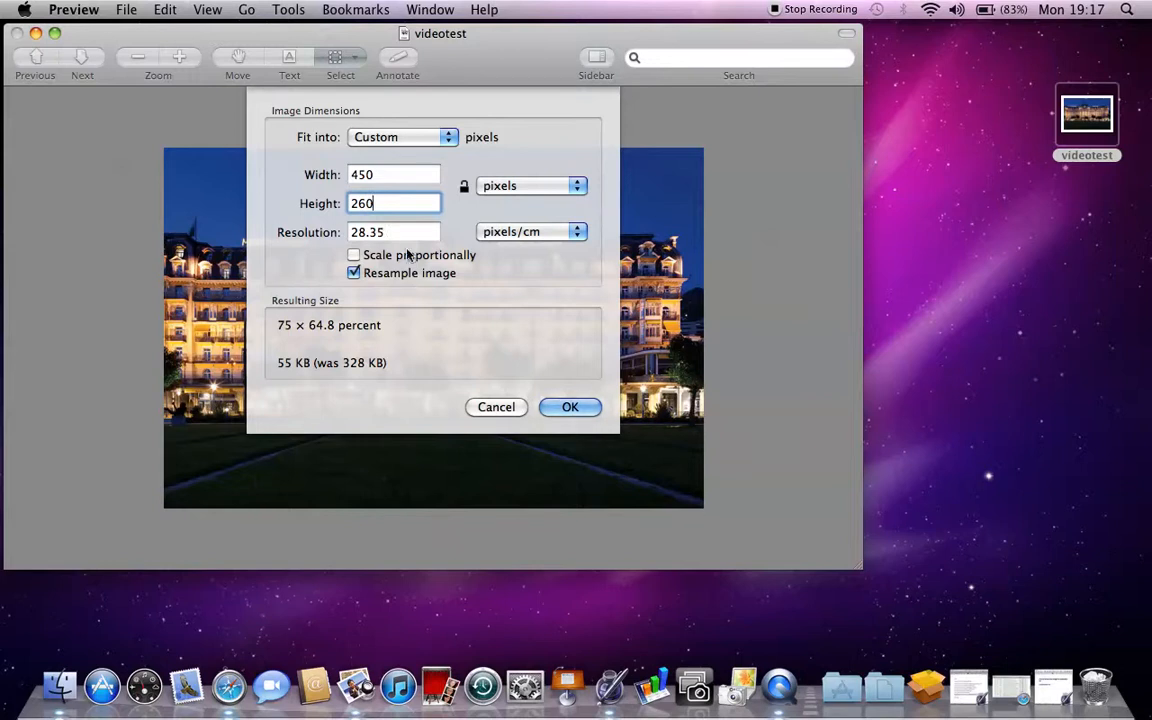
pyautogui.click(570, 407)
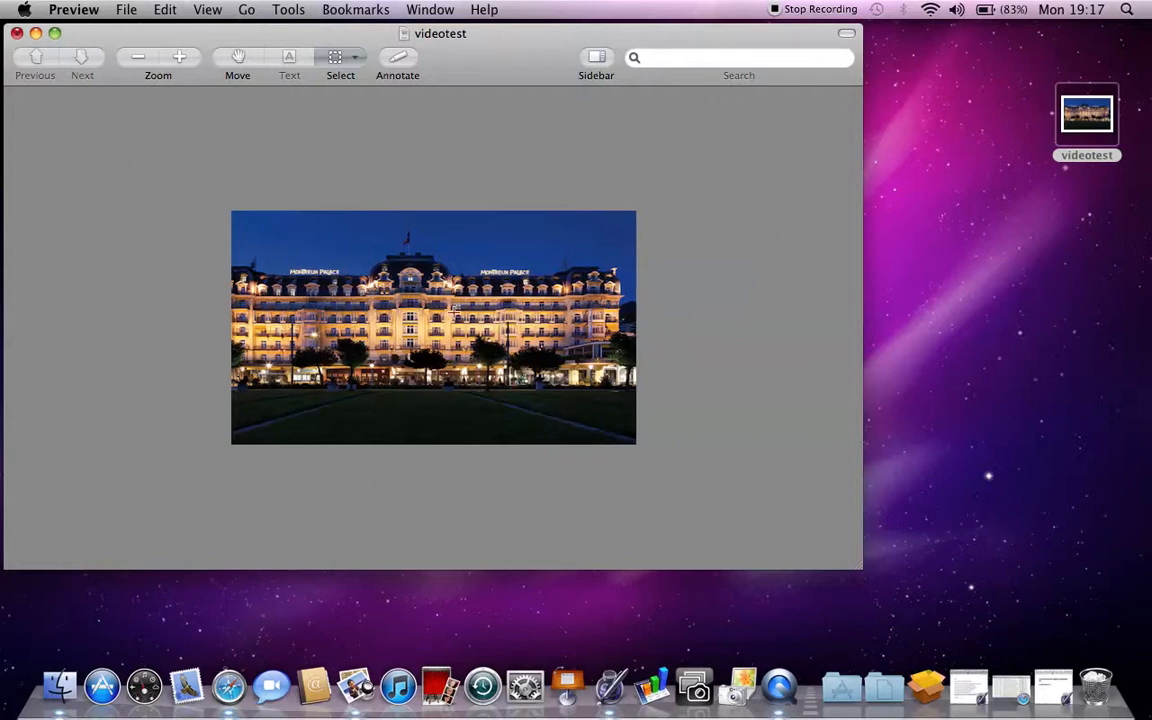
# - Add a text box across the lawn at the photo's bottom reading 'PALACE GARDENS'
pyautogui.click(400, 60)
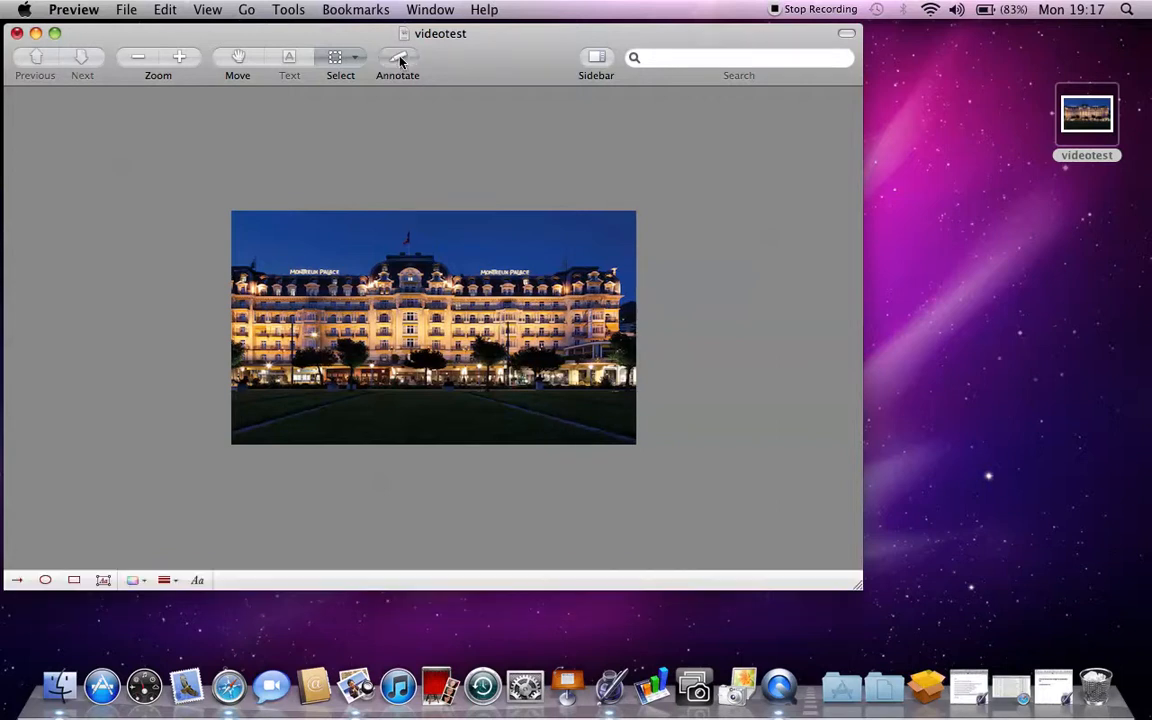
pyautogui.click(103, 580)
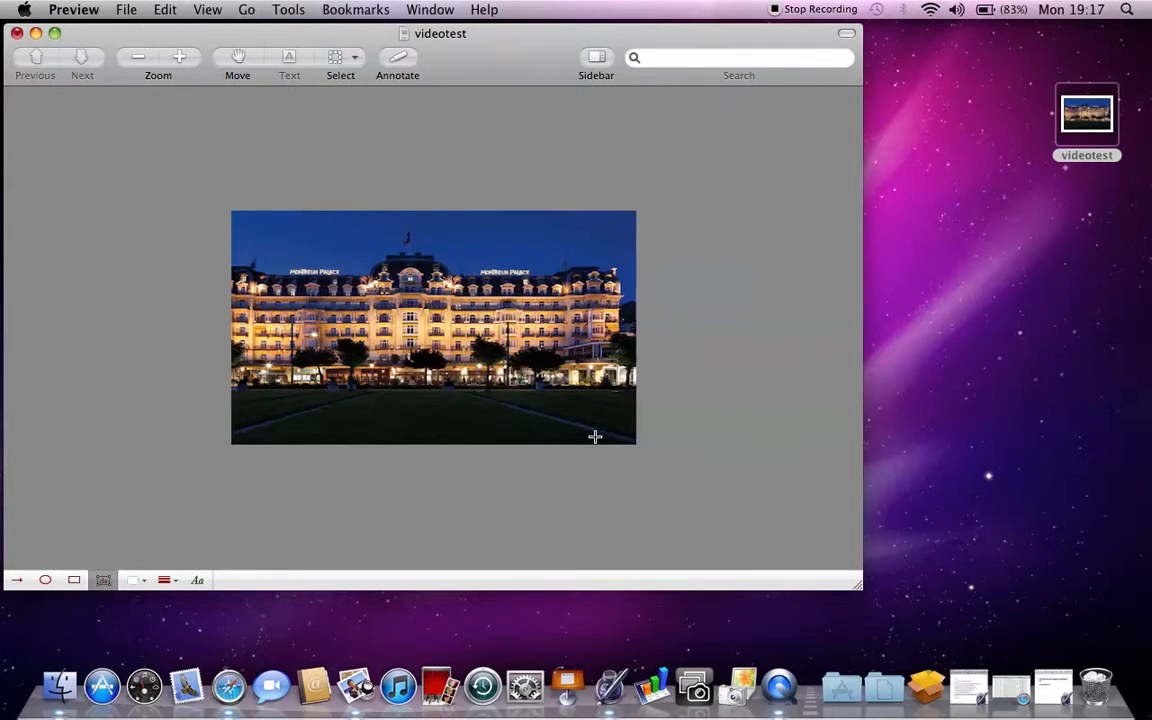
pyautogui.moveTo(595, 436); pyautogui.dragTo(276, 407)
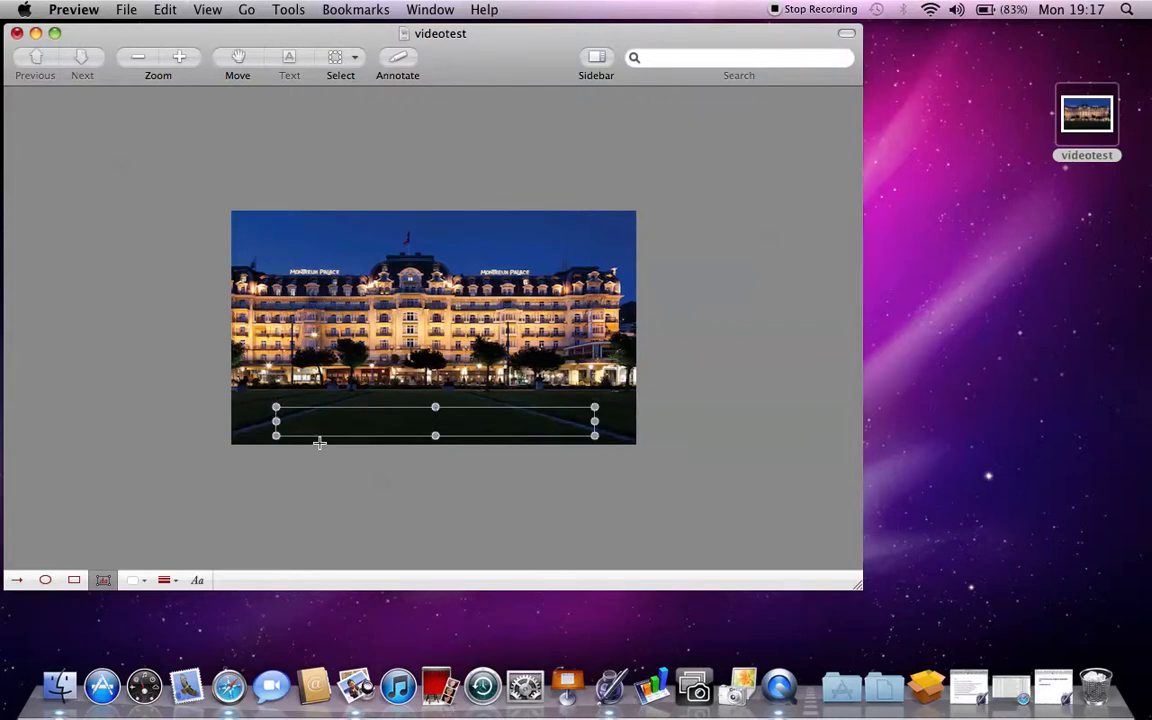
pyautogui.write('PALACE GARDENS')
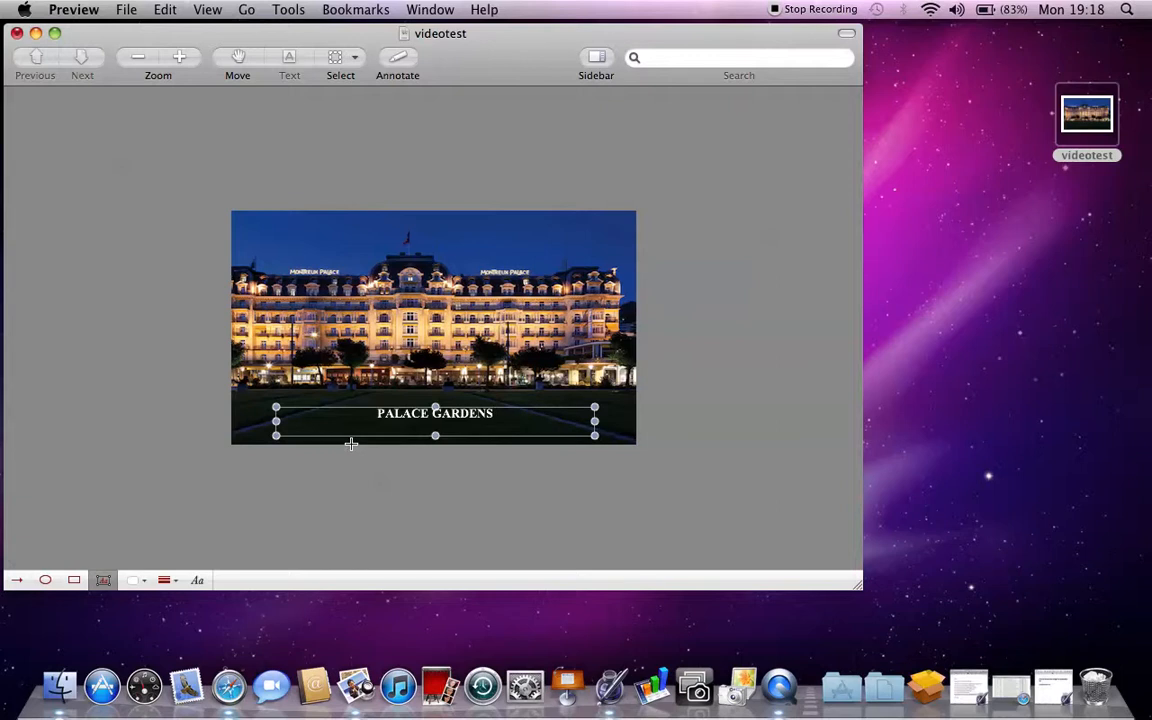
# - Set the caption font to Times New Roman Bold at size 22
pyautogui.click(198, 580)
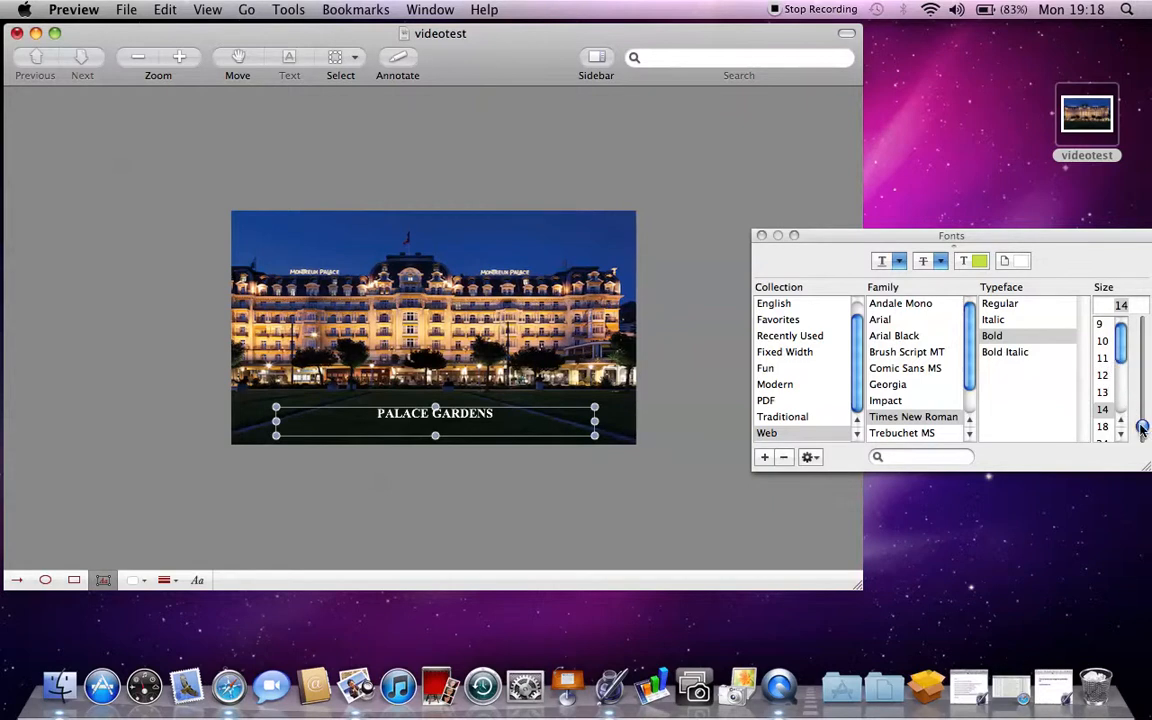
pyautogui.moveTo(1142, 427); pyautogui.dragTo(1141, 413)
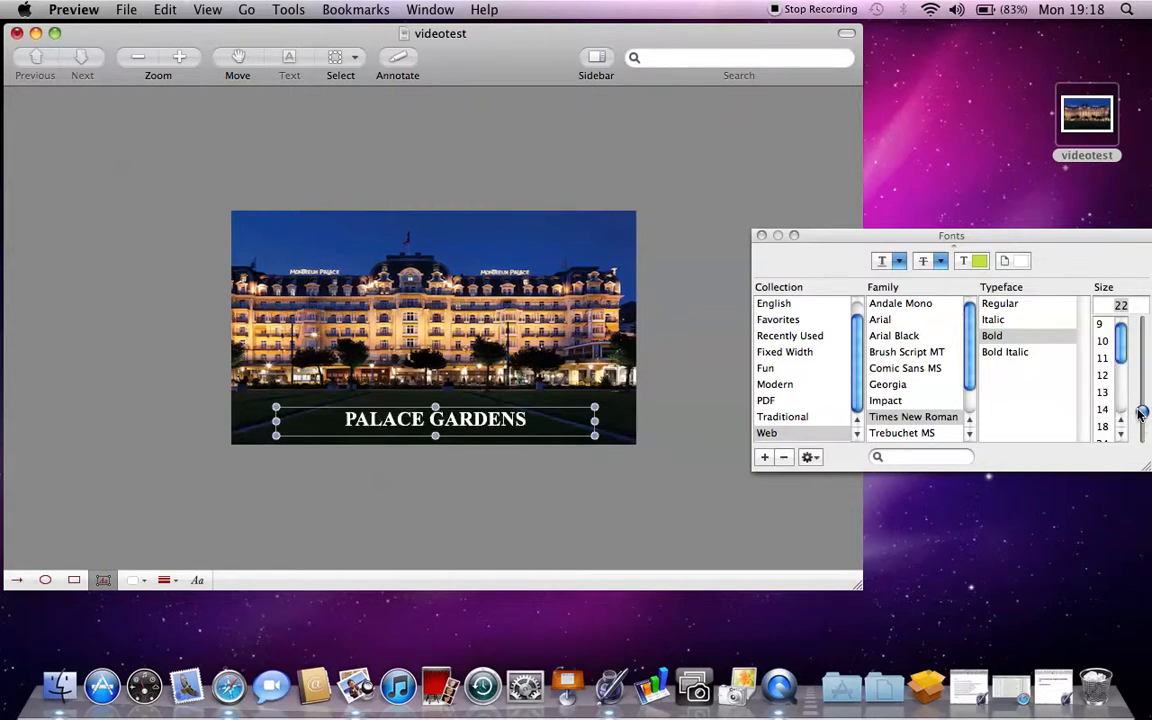
pyautogui.click(761, 236)
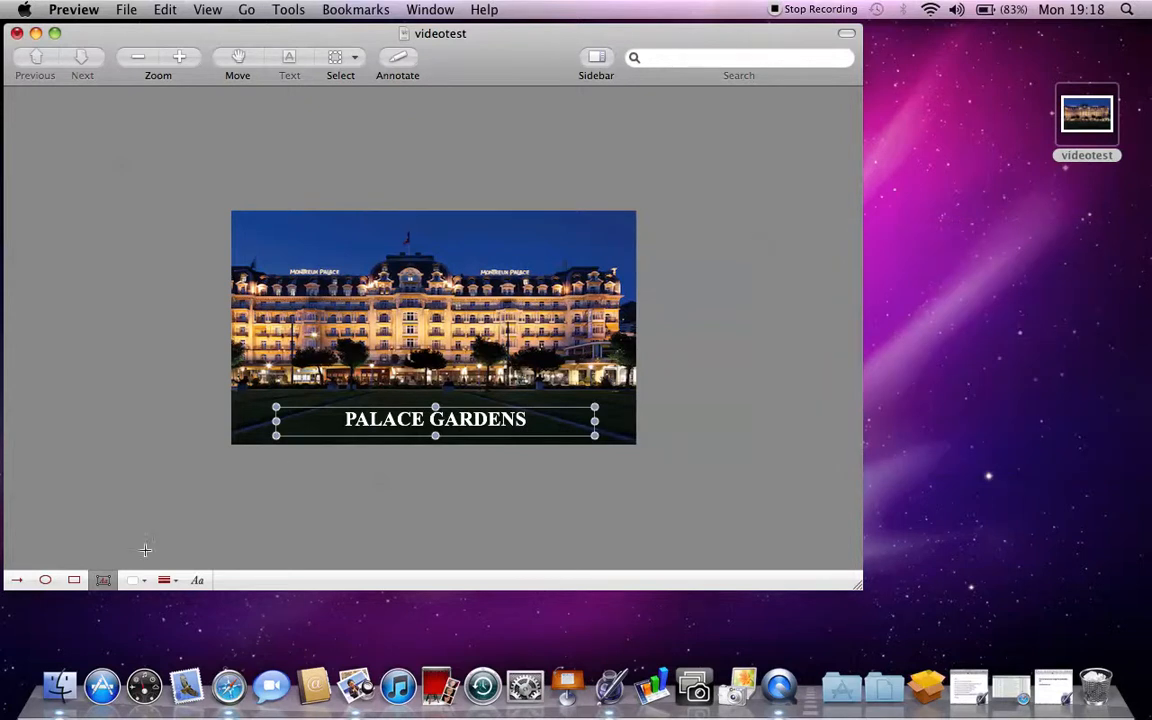
pyautogui.click(105, 581)
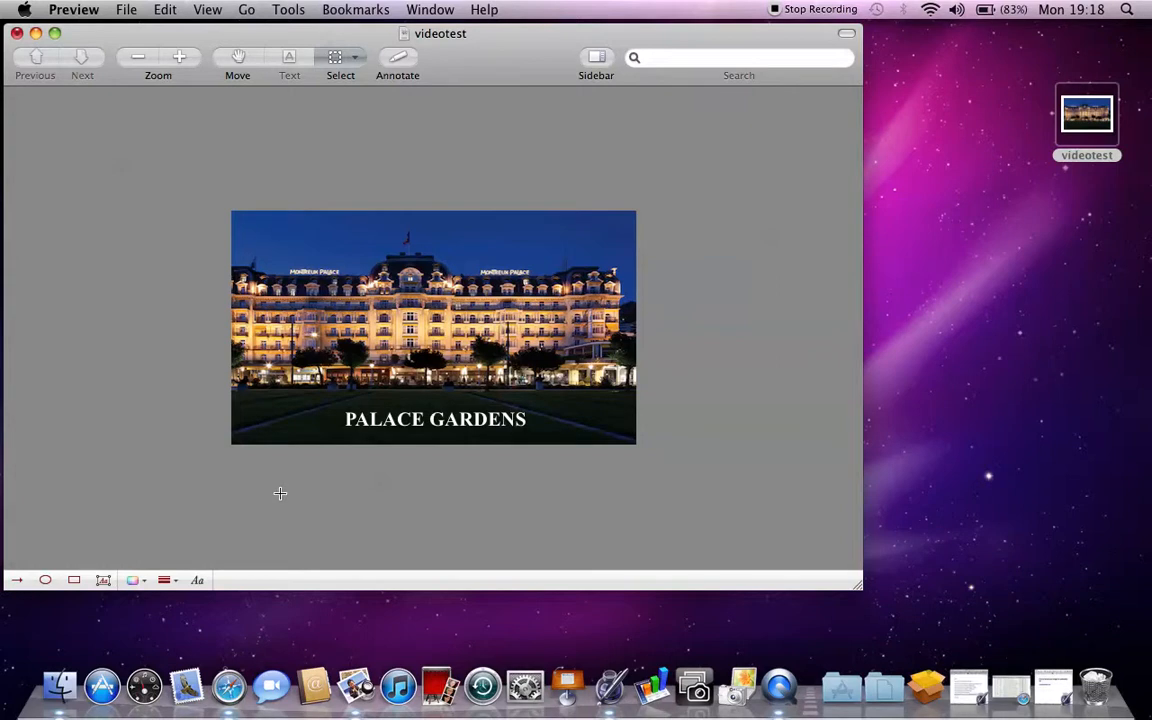
# - Save the photo to the Desktop as JPEG 'videotest3' at Best quality, then close its window
pyautogui.click(126, 12)
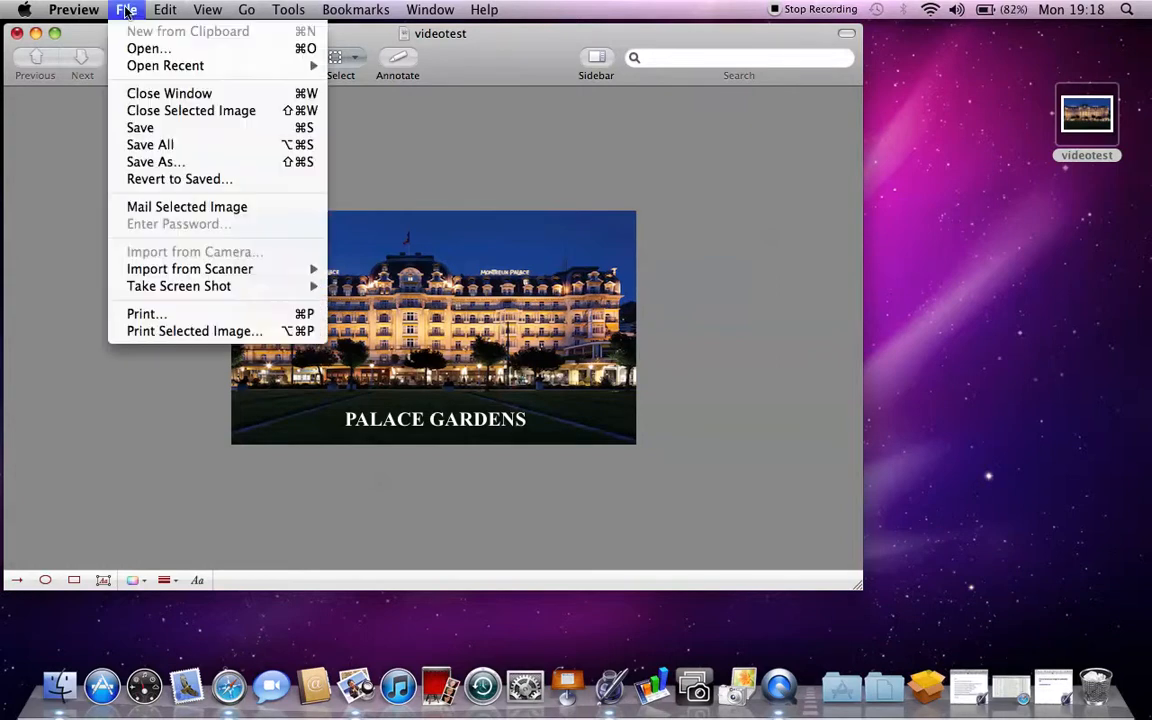
pyautogui.click(150, 162)
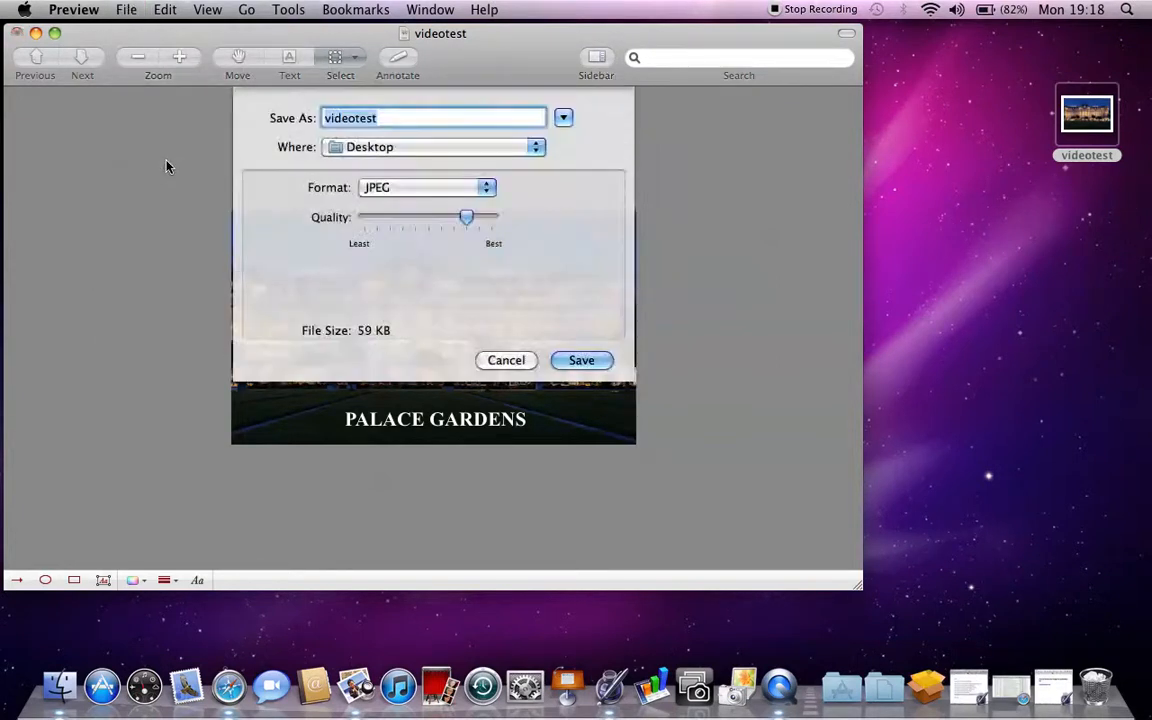
pyautogui.click(383, 117)
pyautogui.write('3')
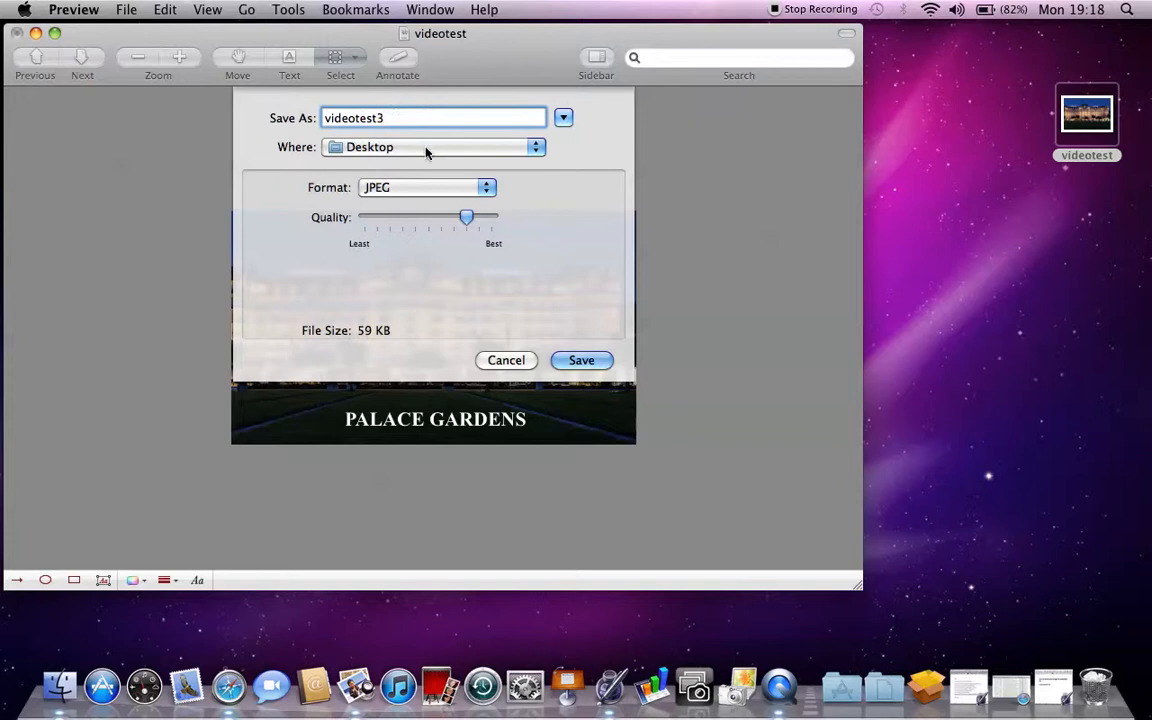
pyautogui.click(487, 188)
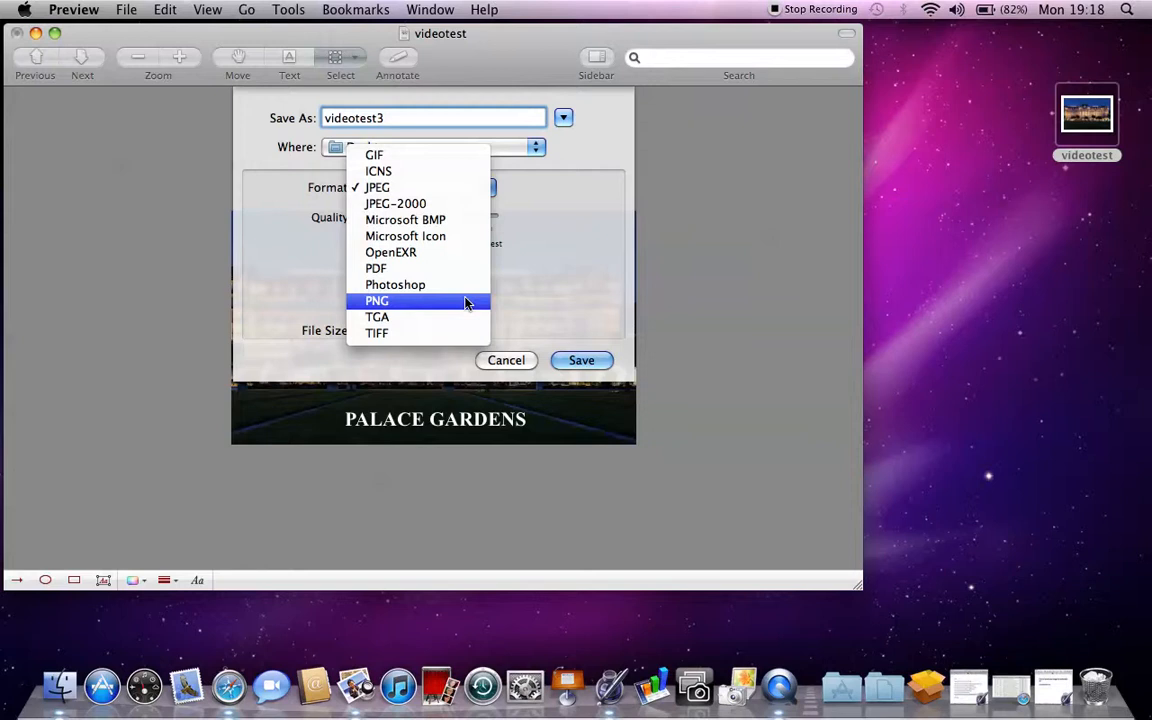
pyautogui.click(440, 193)
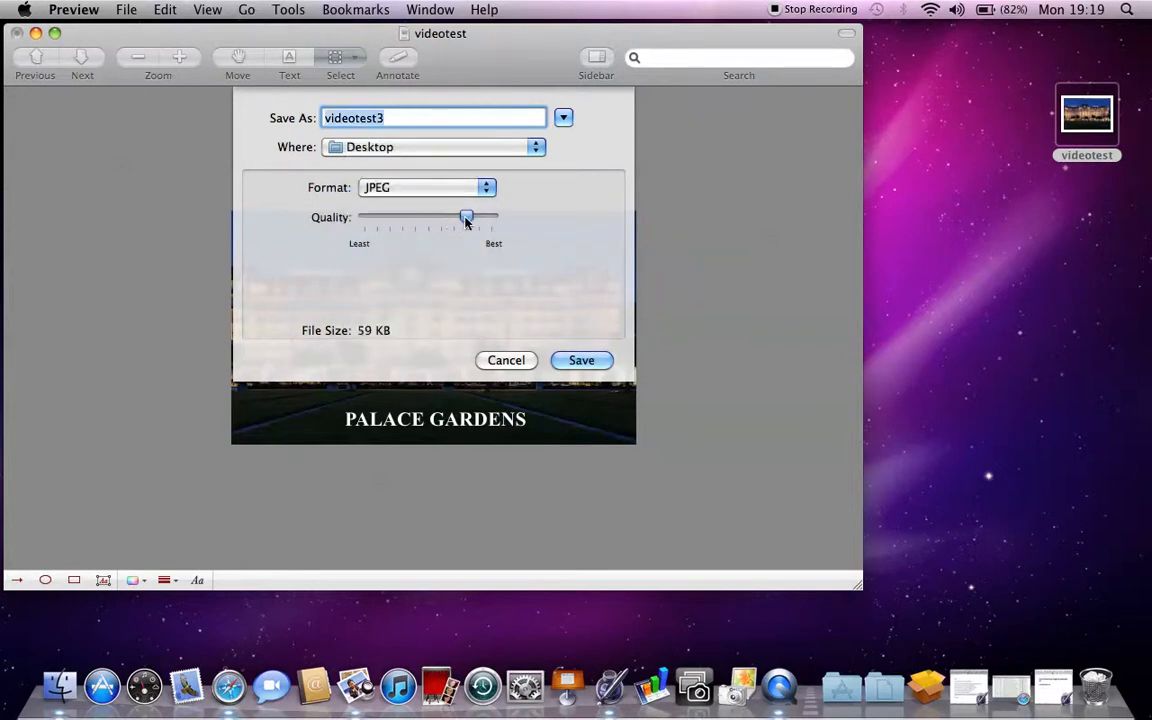
pyautogui.moveTo(466, 220); pyautogui.dragTo(509, 237)
pyautogui.click(580, 361)
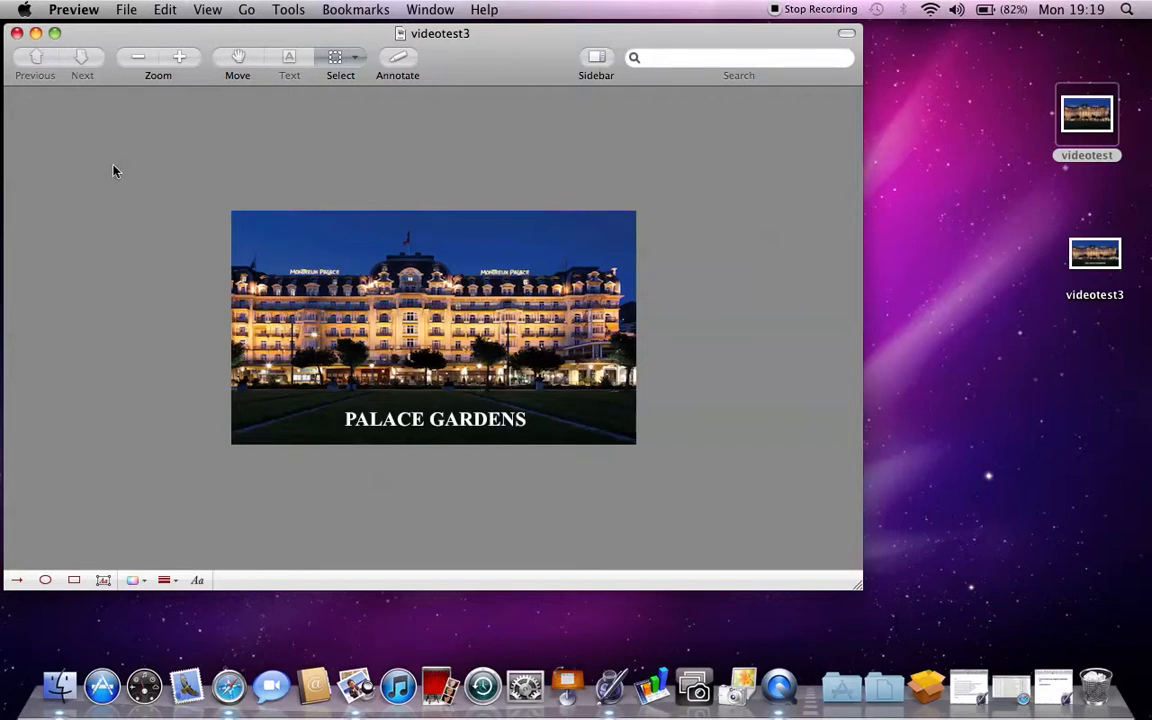
pyautogui.click(16, 35)
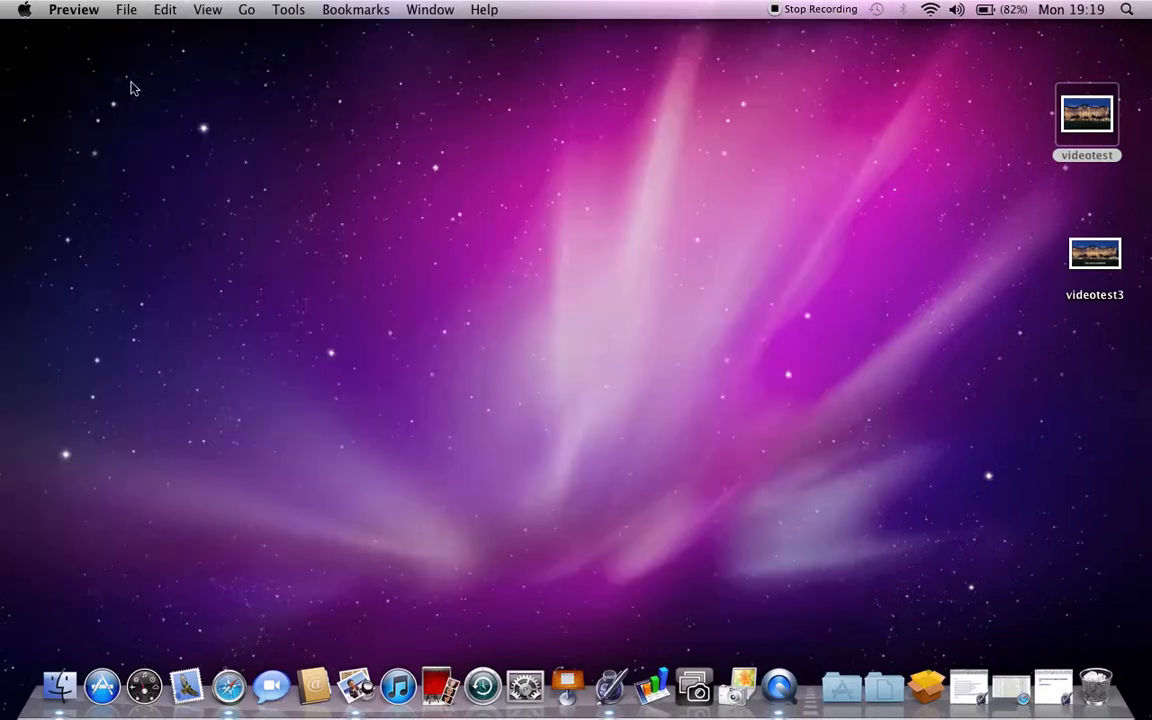
# - Reopen the unpublished image-formatting article from the Next Day News dashboard
pyautogui.click(1008, 684)
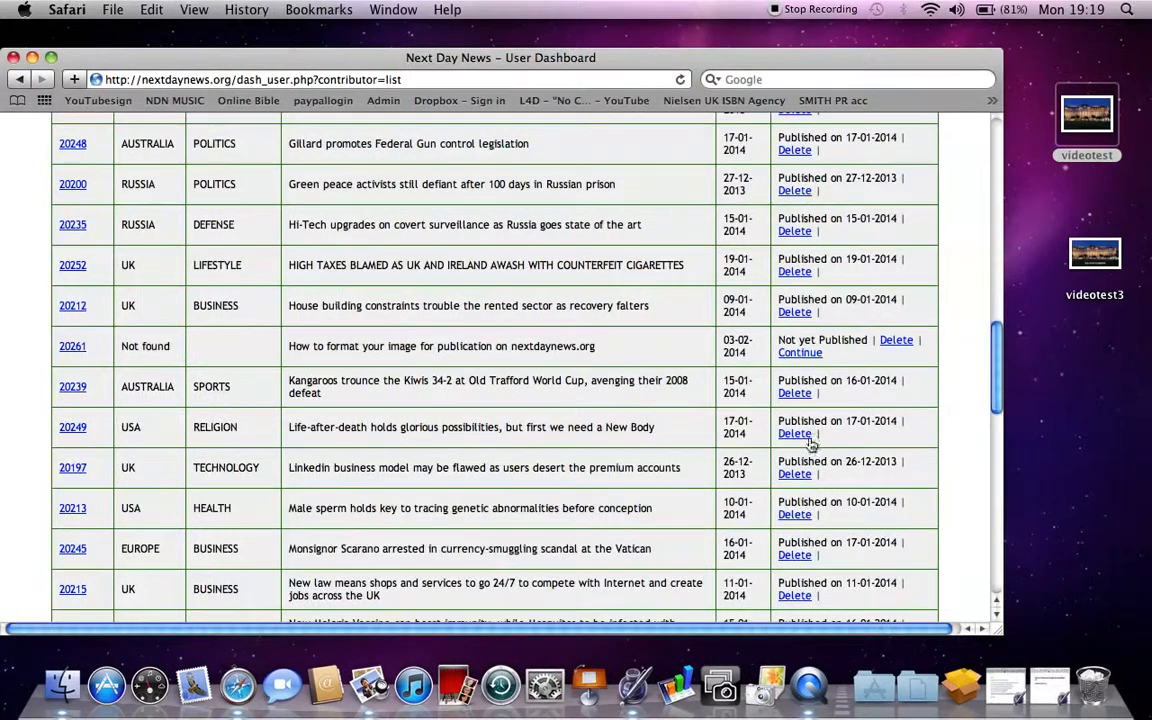
pyautogui.click(806, 355)
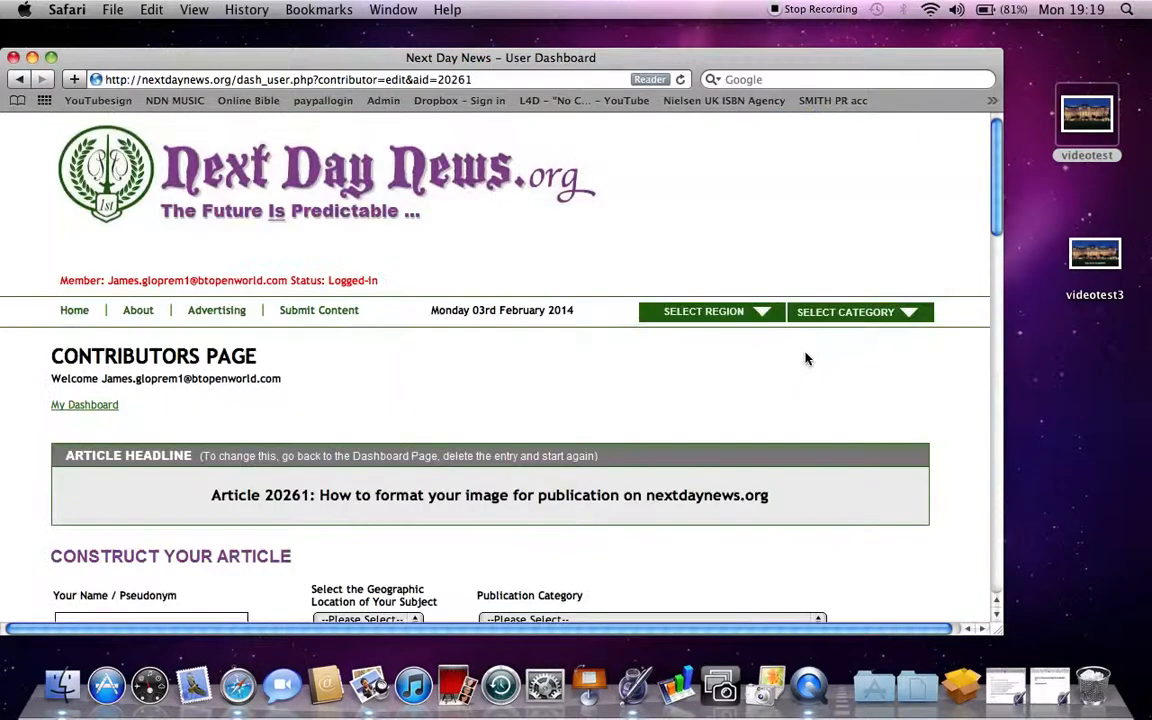
pyautogui.scroll(-2, 614, 365)
pyautogui.scroll(-2, 614, 365)
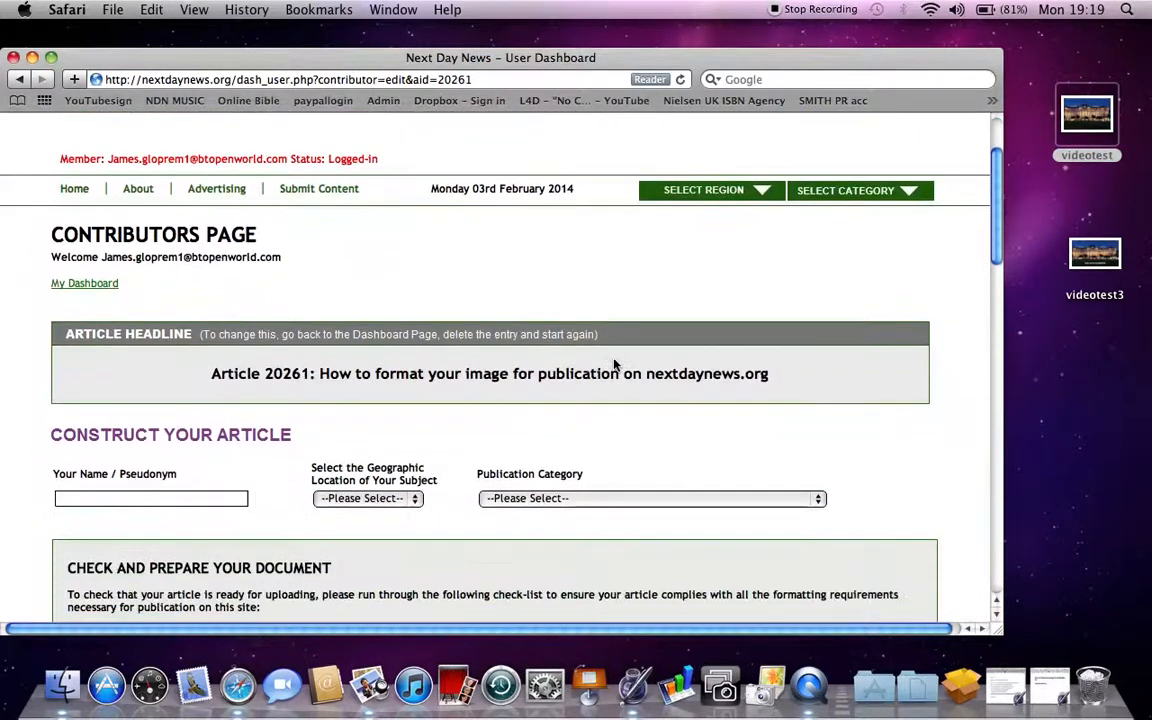
pyautogui.scroll(-4, 608, 368)
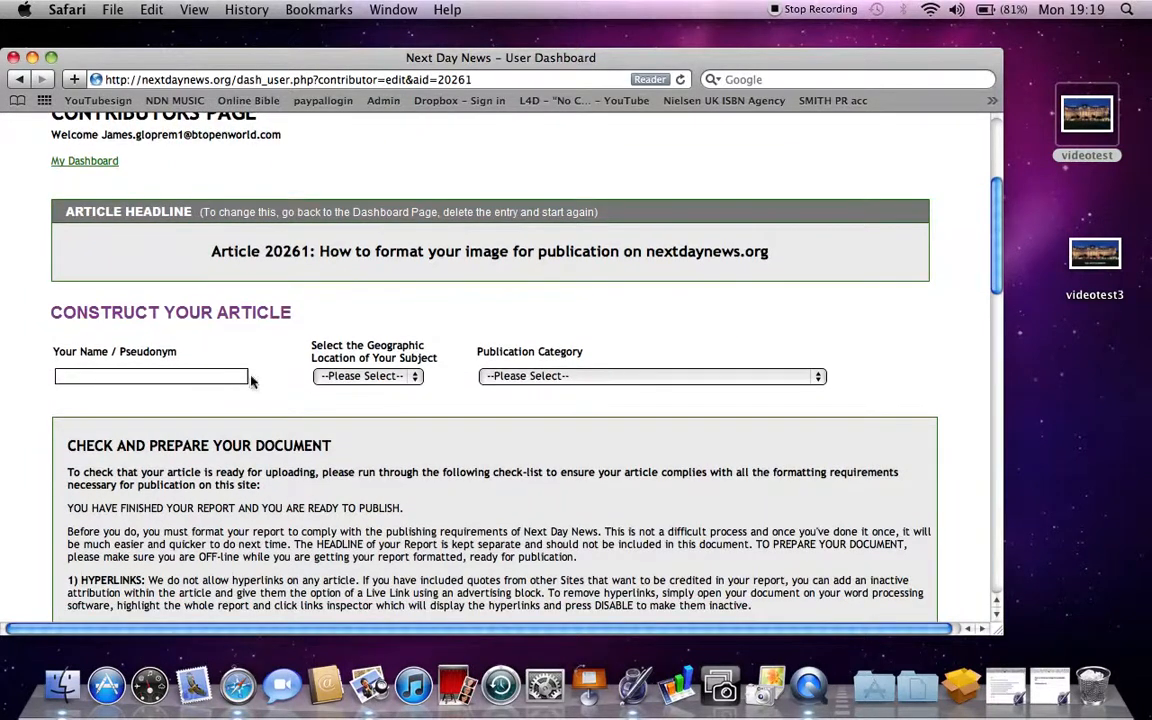
# - Fill in the contributor name via autofill, set location to UK and category to 4) EDUCATION
pyautogui.click(191, 377)
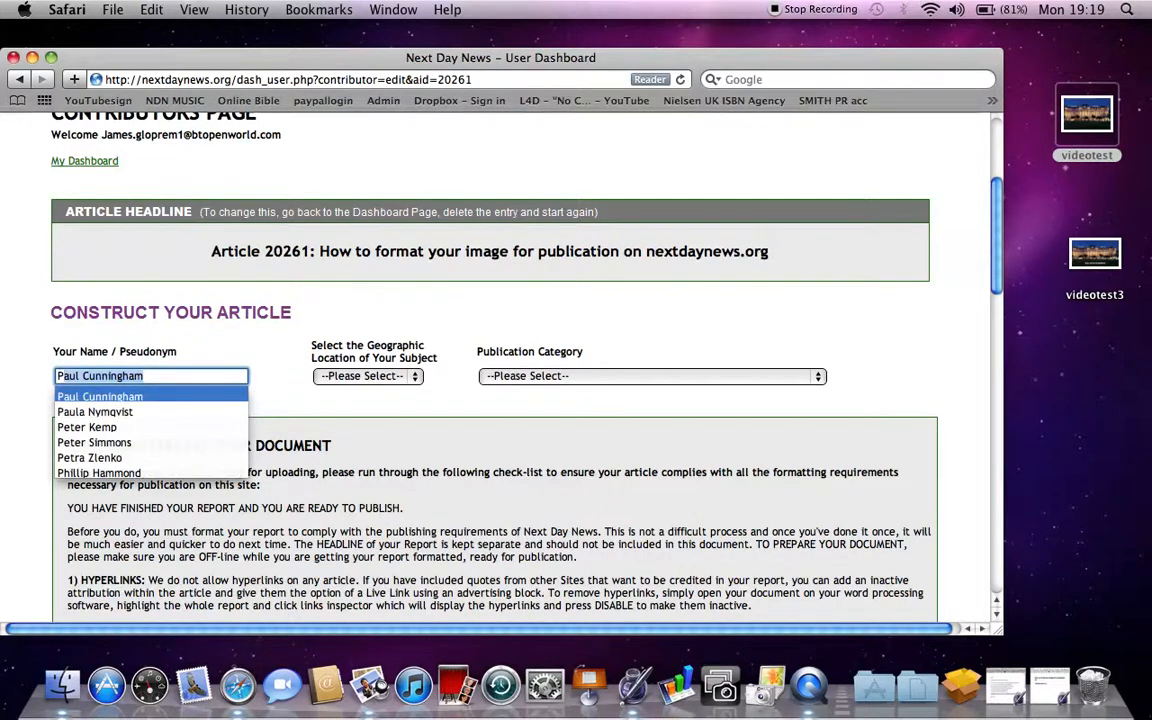
pyautogui.click(179, 376)
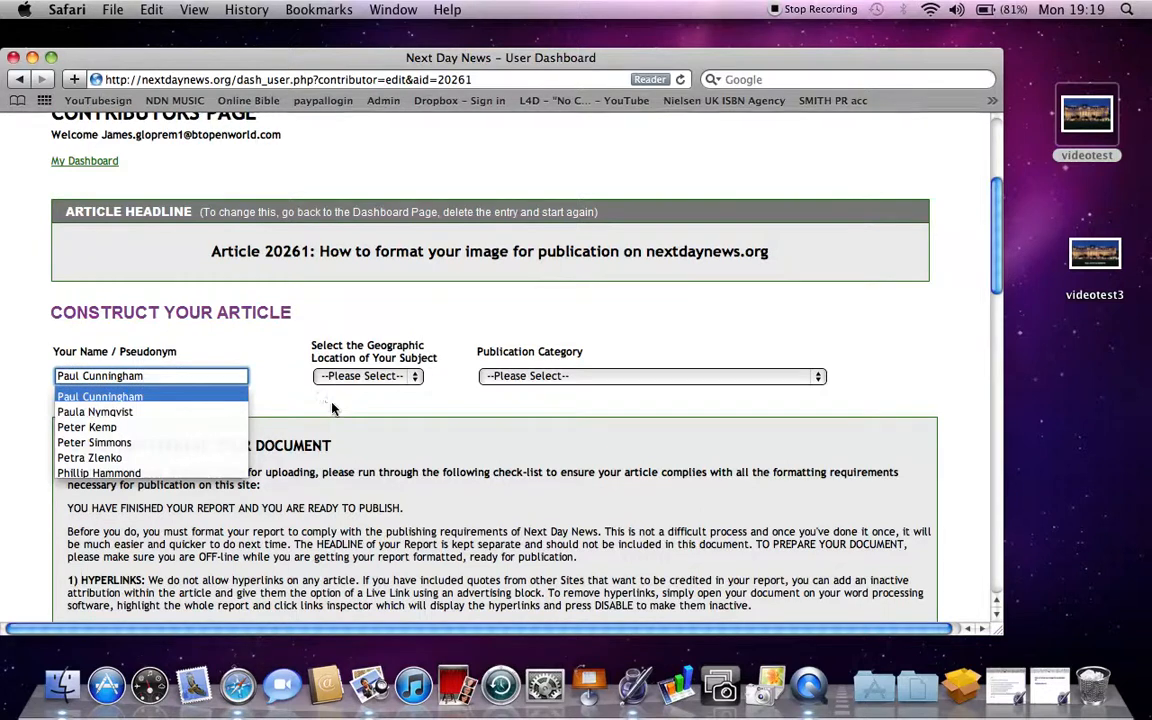
pyautogui.click(290, 366)
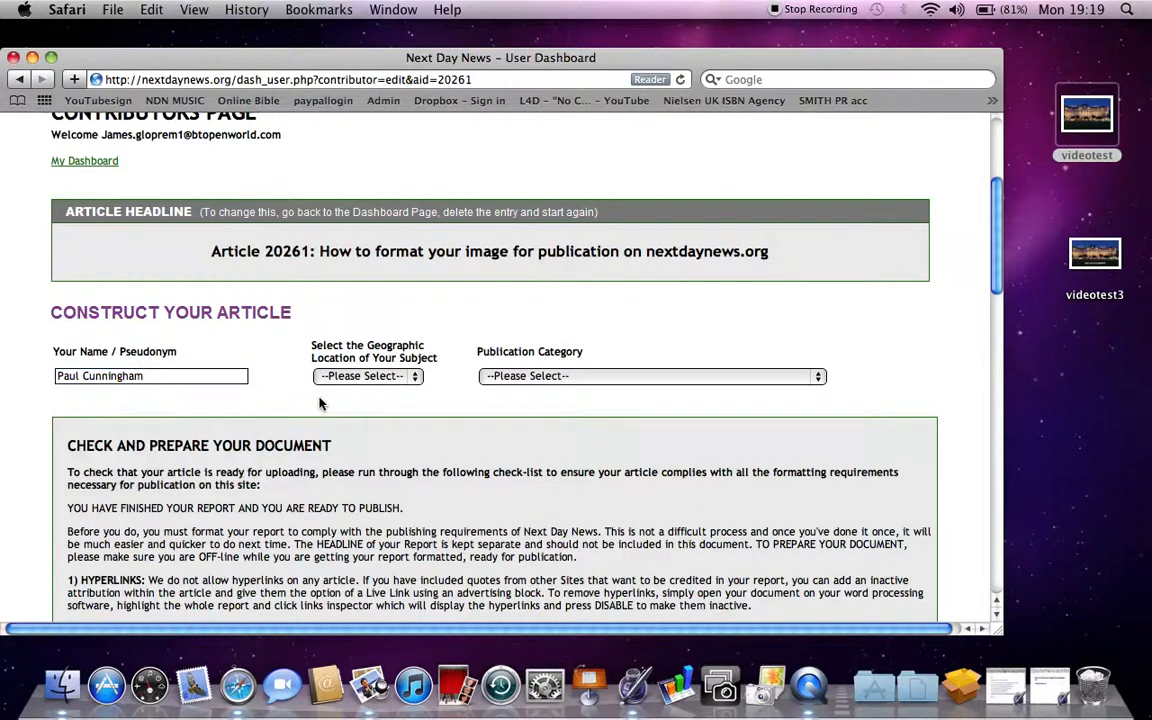
pyautogui.click(413, 377)
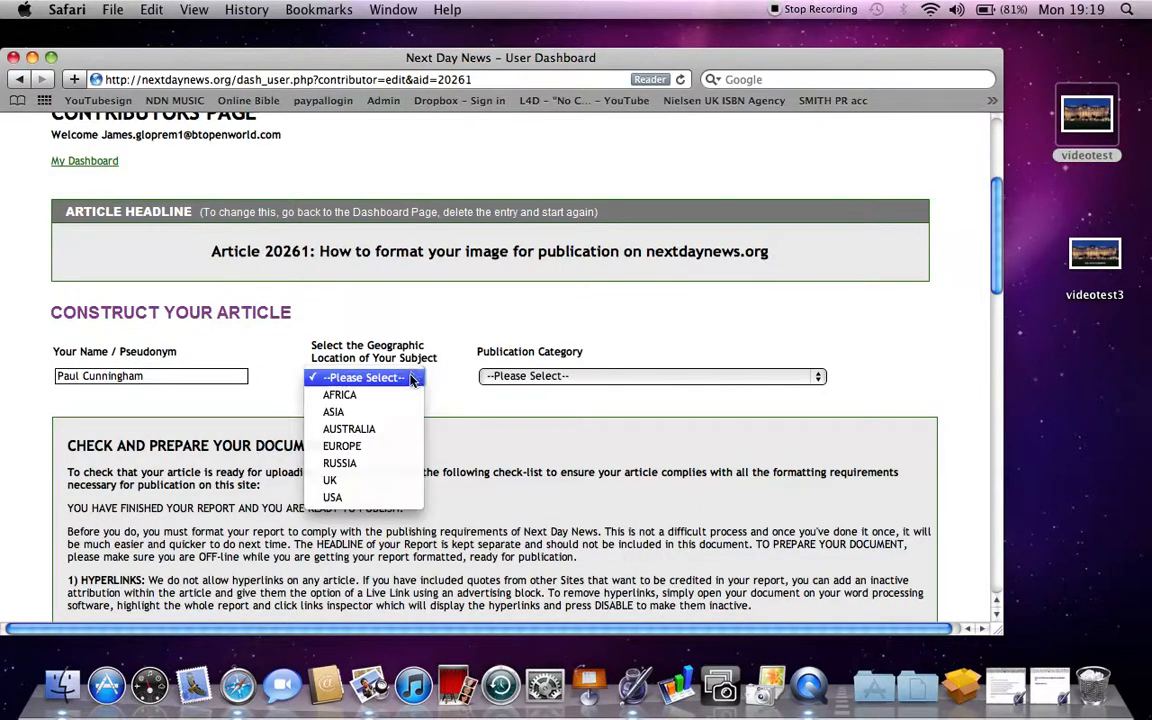
pyautogui.click(392, 484)
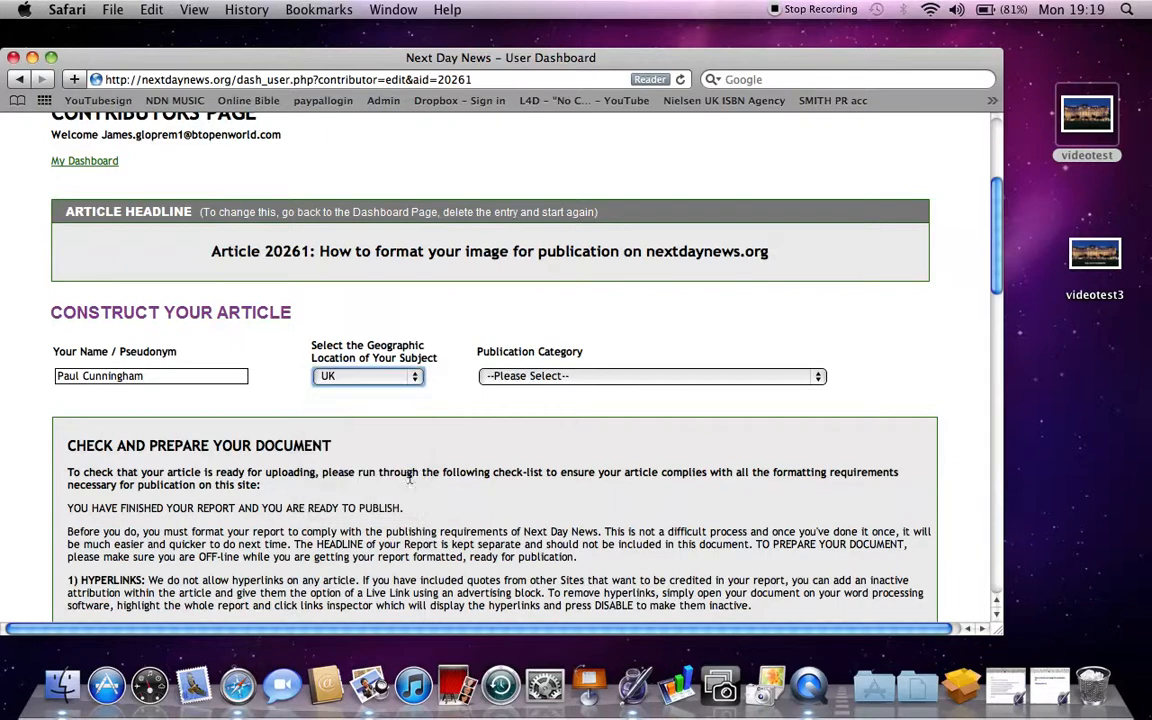
pyautogui.click(819, 377)
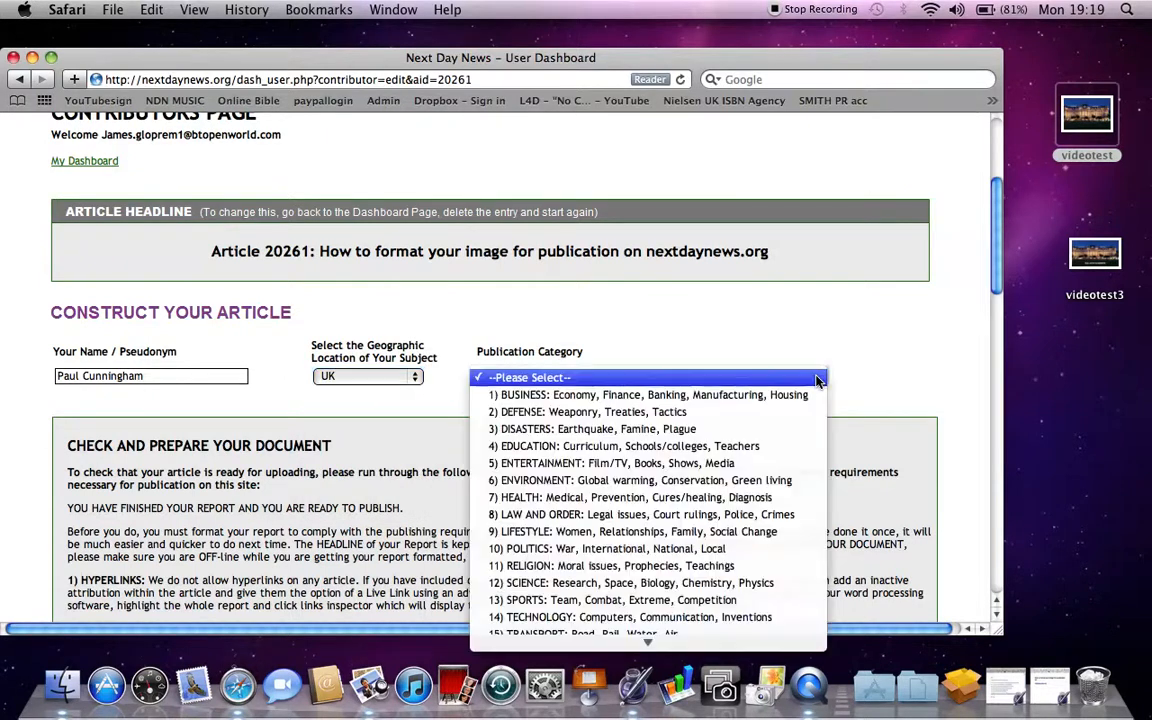
pyautogui.click(808, 454)
# - Choose videotest3 from the Desktop as the article's uploaded image
pyautogui.scroll(-3, 811, 455)
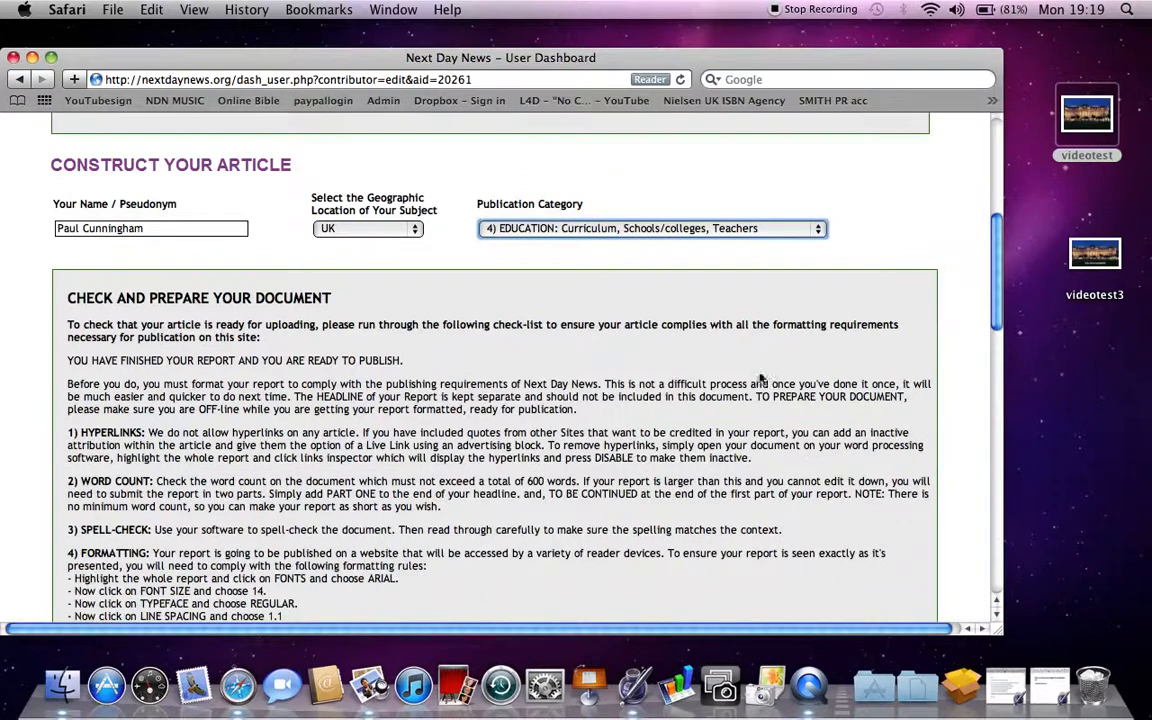
pyautogui.scroll(-9, 612, 271)
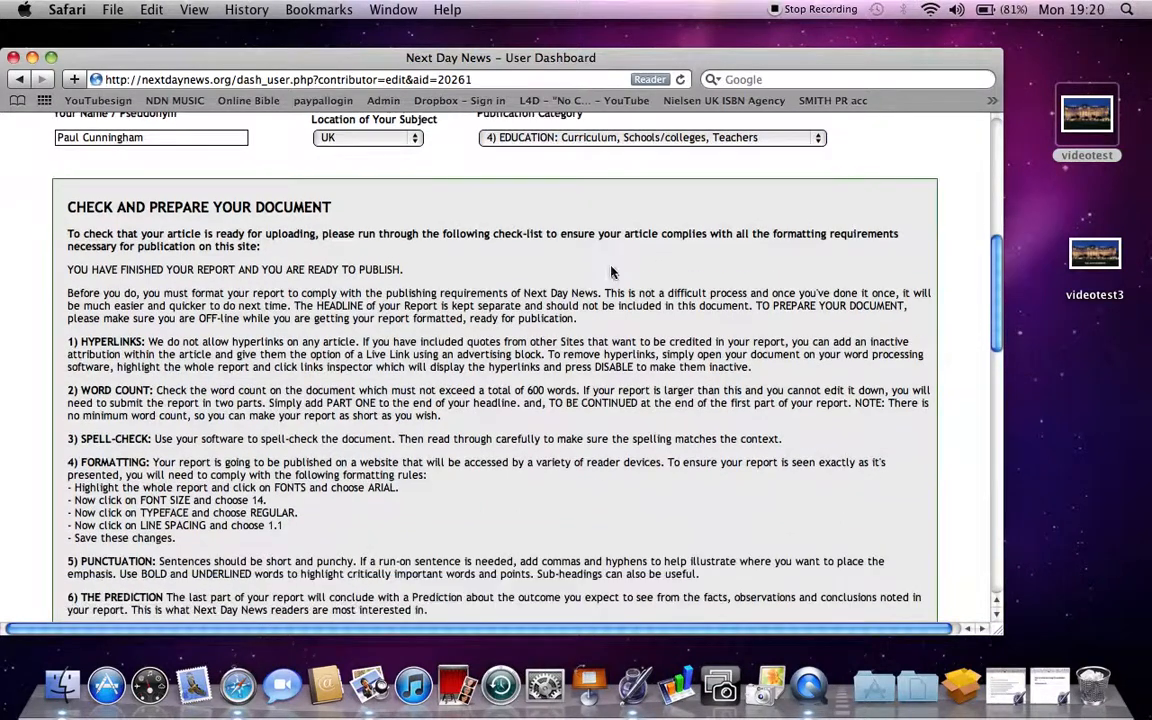
pyautogui.scroll(-5, 612, 271)
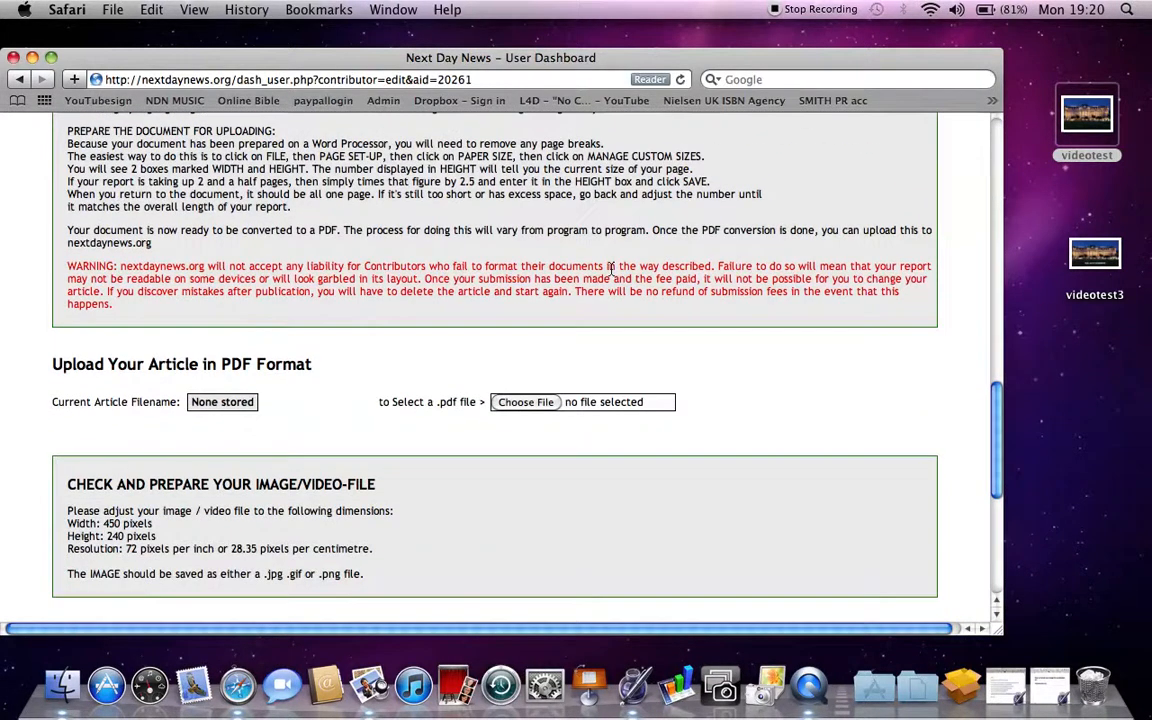
pyautogui.scroll(-4, 611, 270)
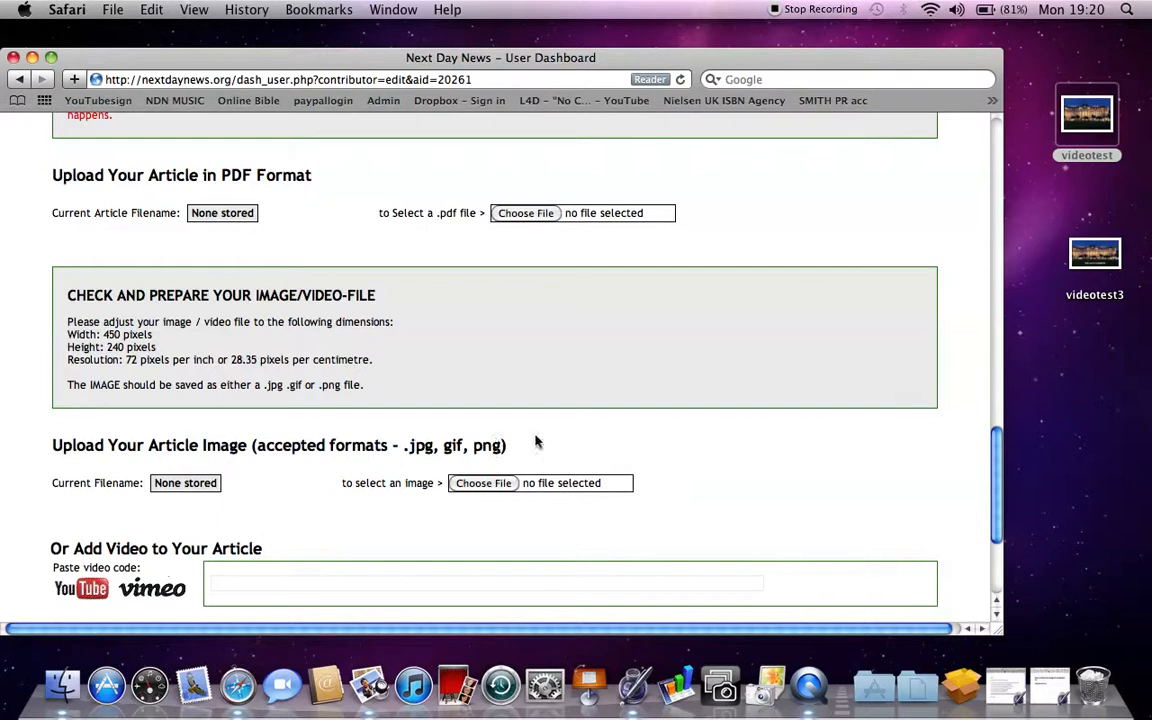
pyautogui.moveTo(542, 444); pyautogui.dragTo(401, 446)
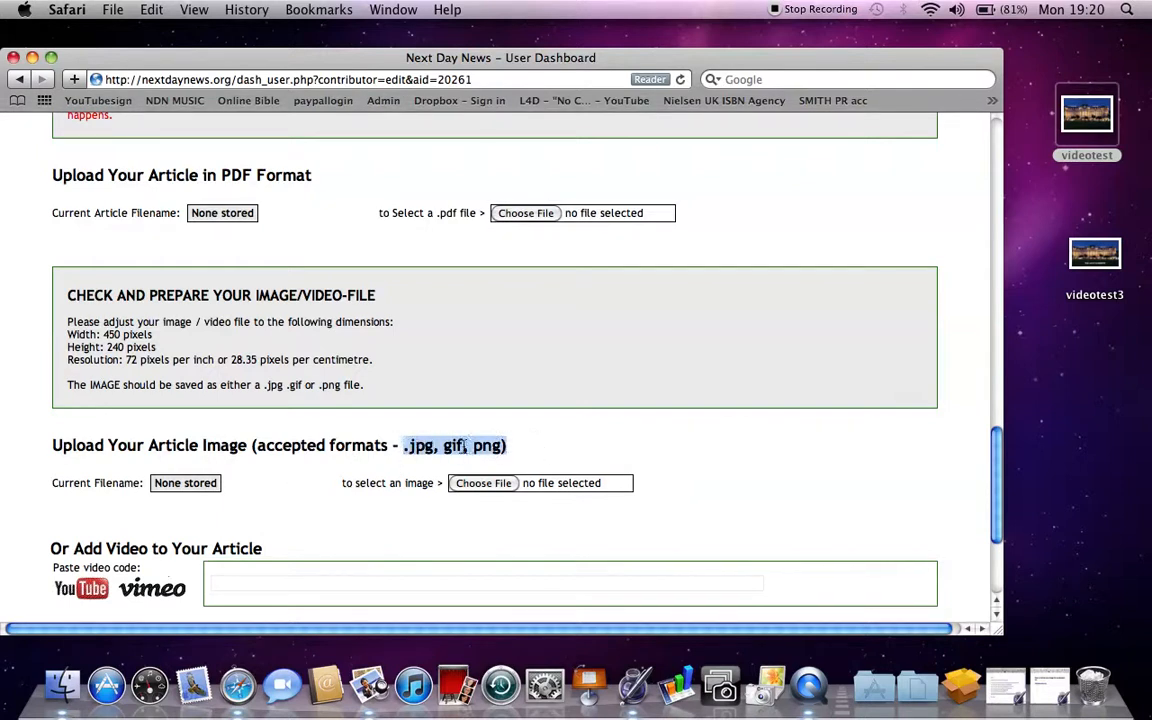
pyautogui.click(544, 441)
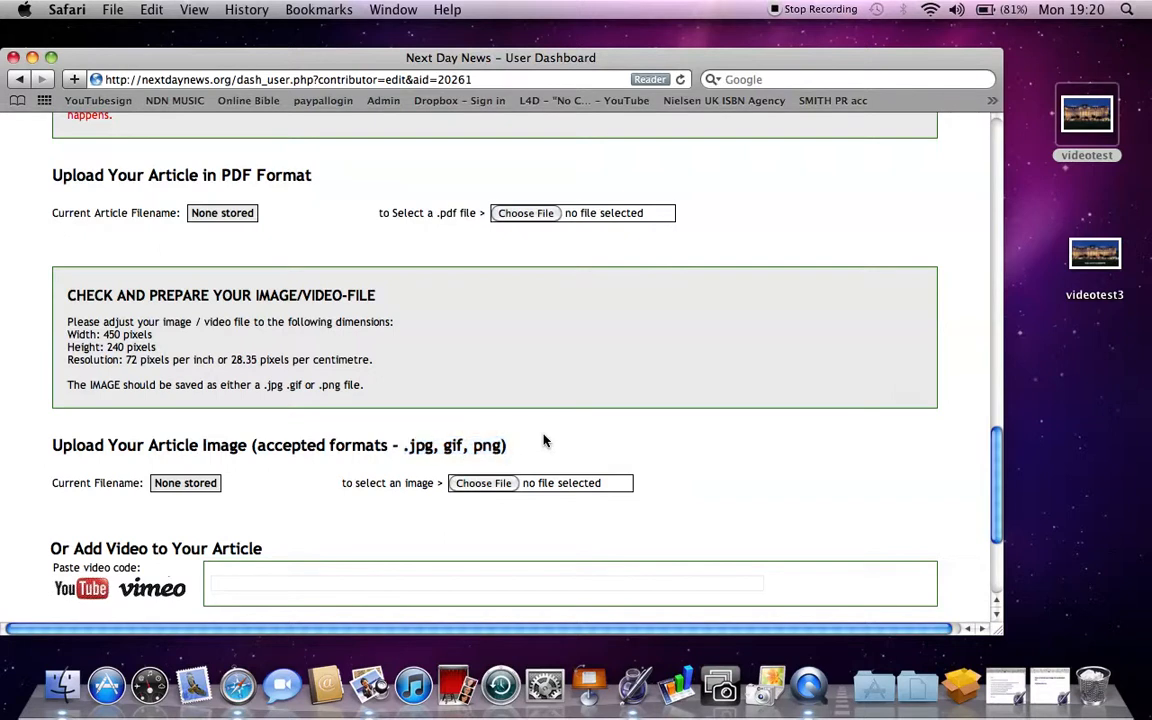
pyautogui.click(481, 484)
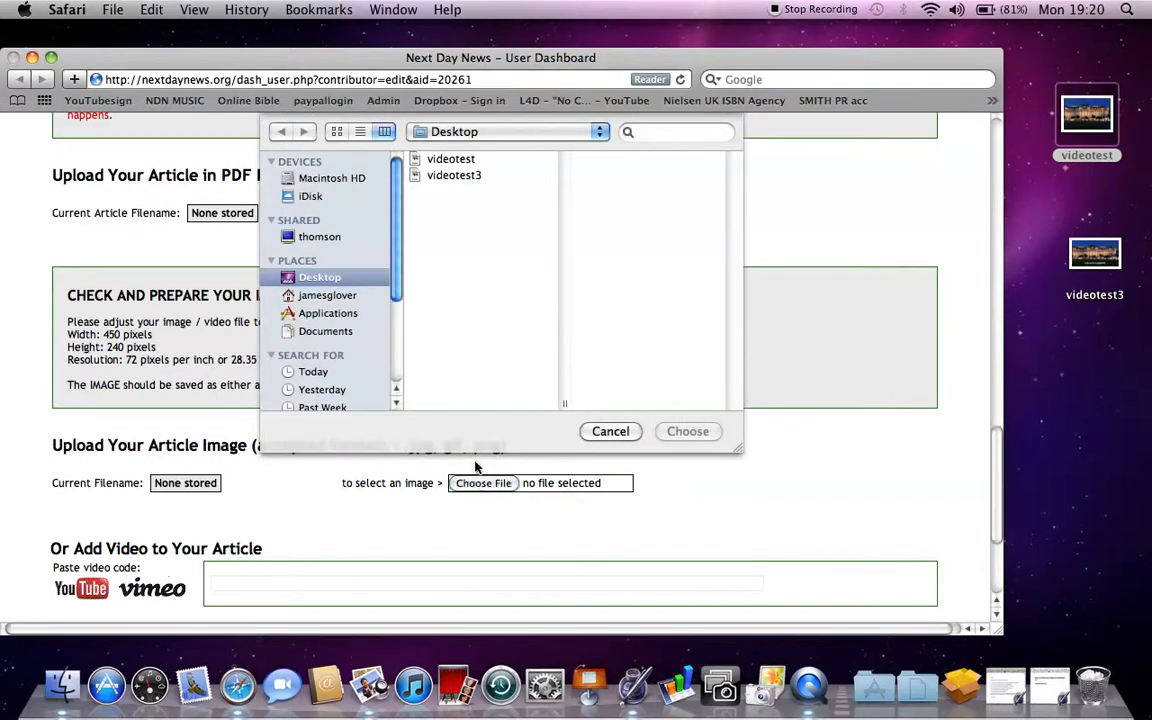
pyautogui.click(441, 177)
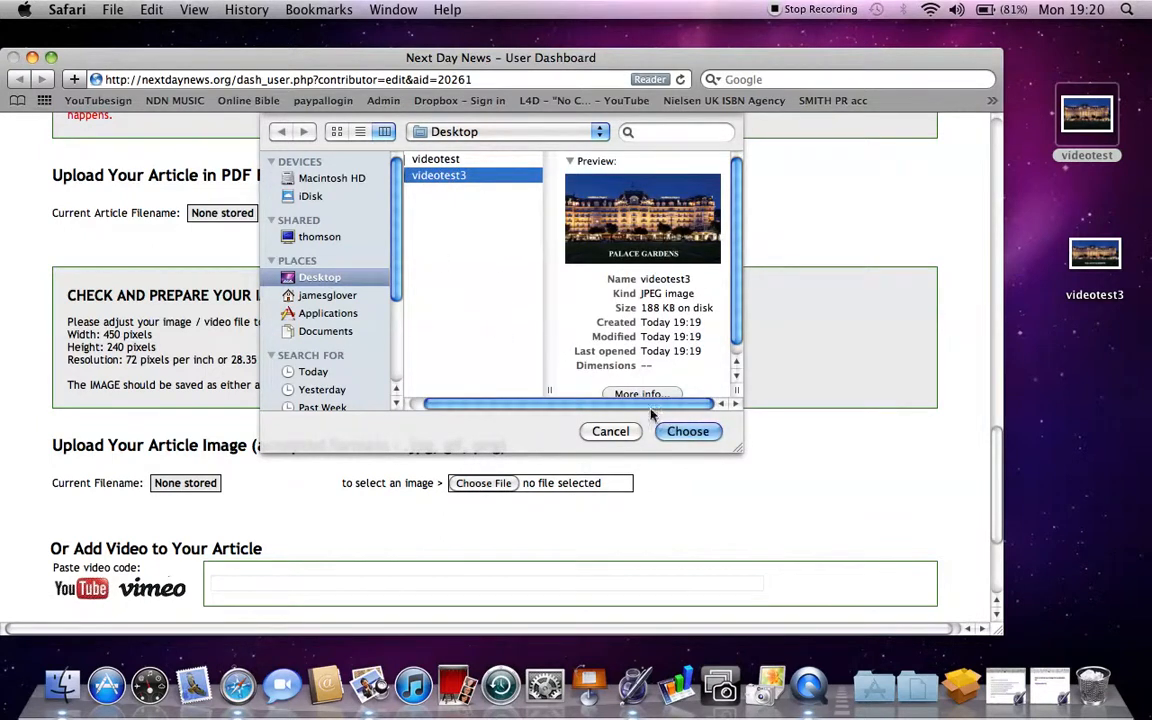
pyautogui.click(673, 433)
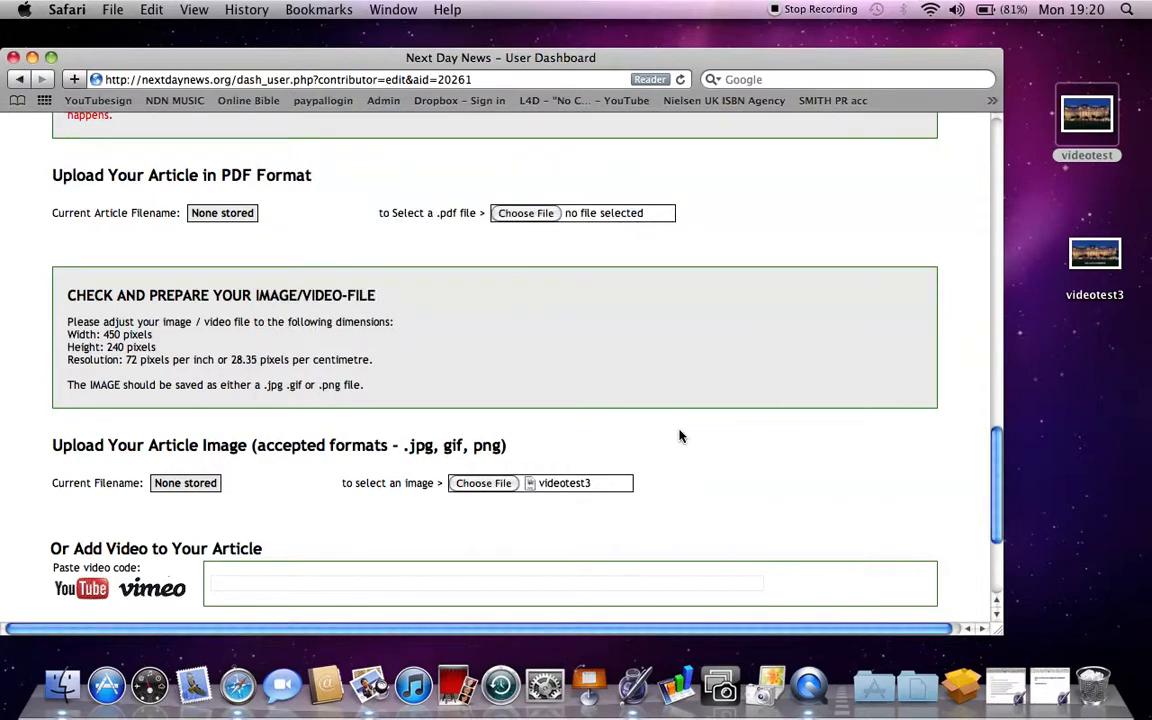
pyautogui.scroll(-4, 690, 395)
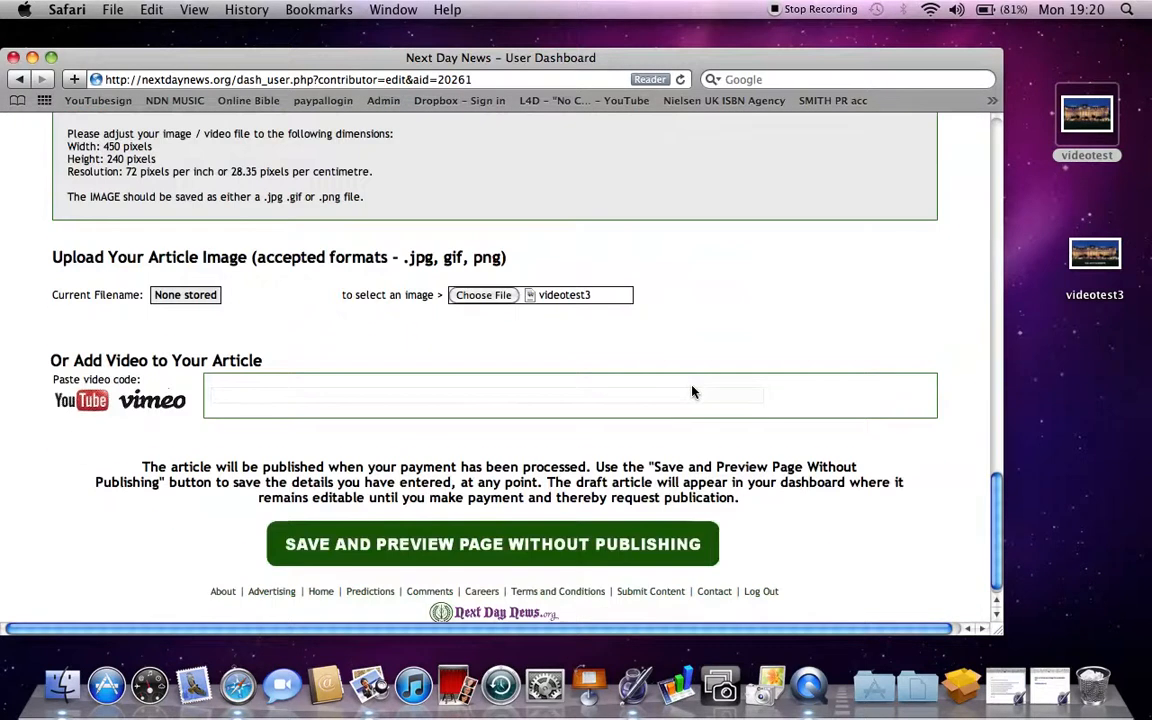
# - Save the article without publishing and review the preview with the PALACE GARDENS photo
pyautogui.click(481, 536)
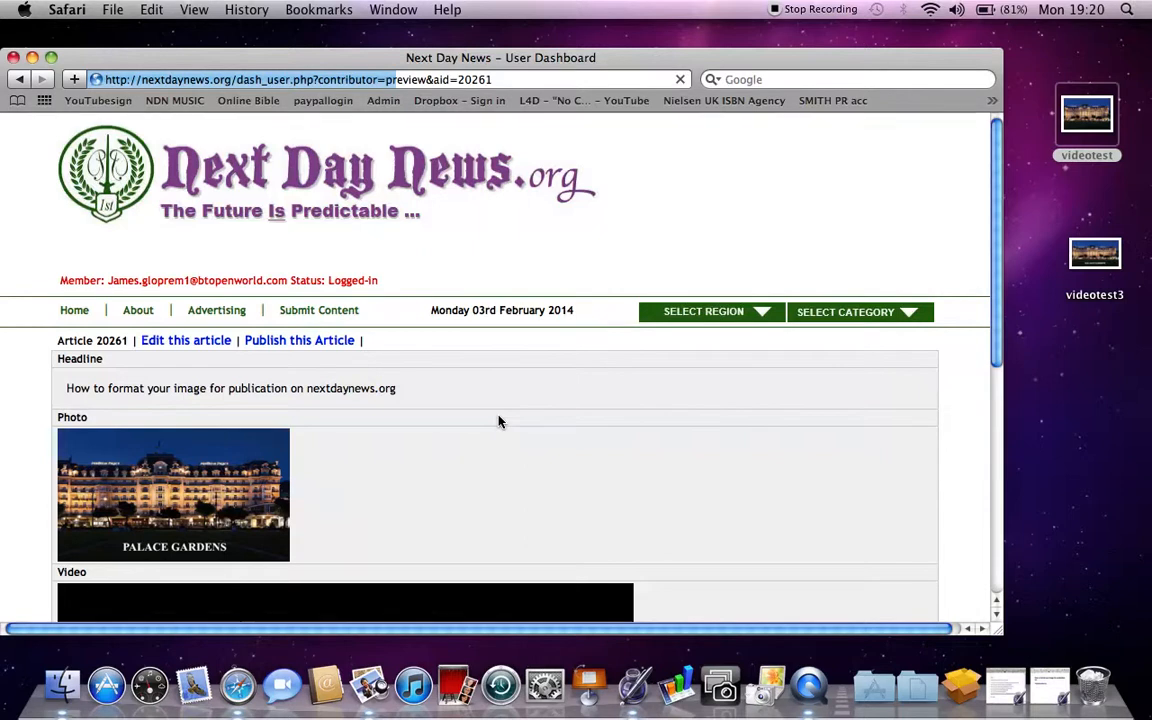
pyautogui.scroll(-2, 535, 379)
pyautogui.scroll(-1, 535, 379)
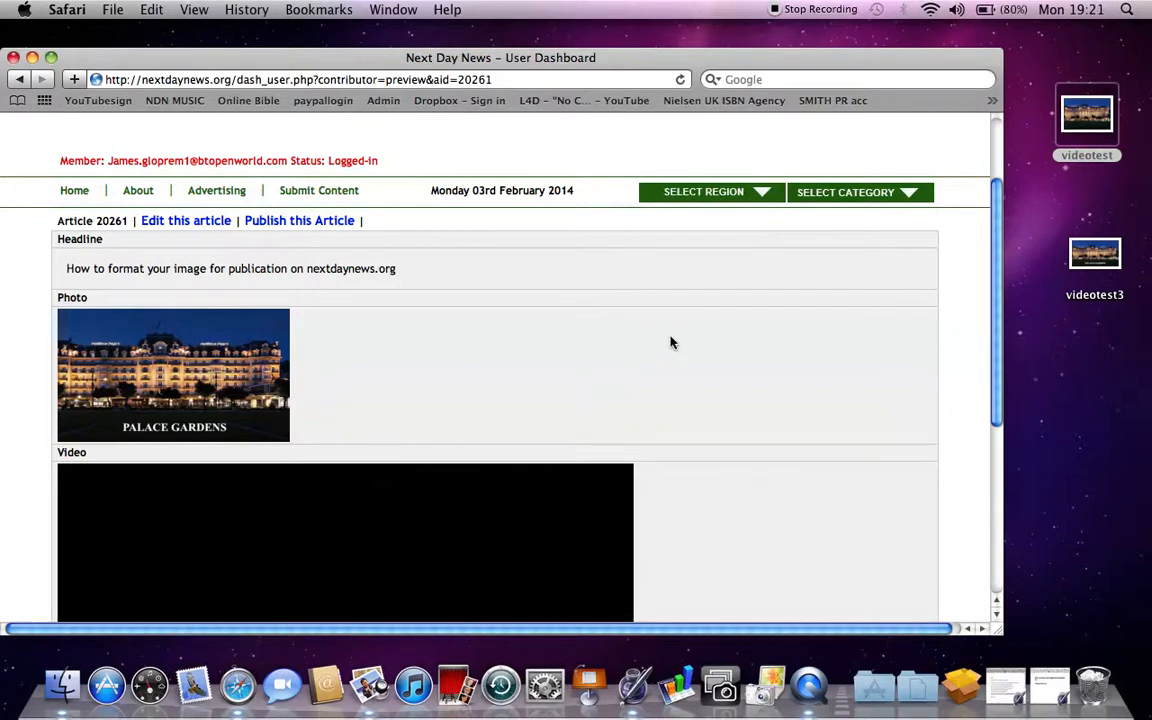
pyautogui.scroll(-1, 671, 343)
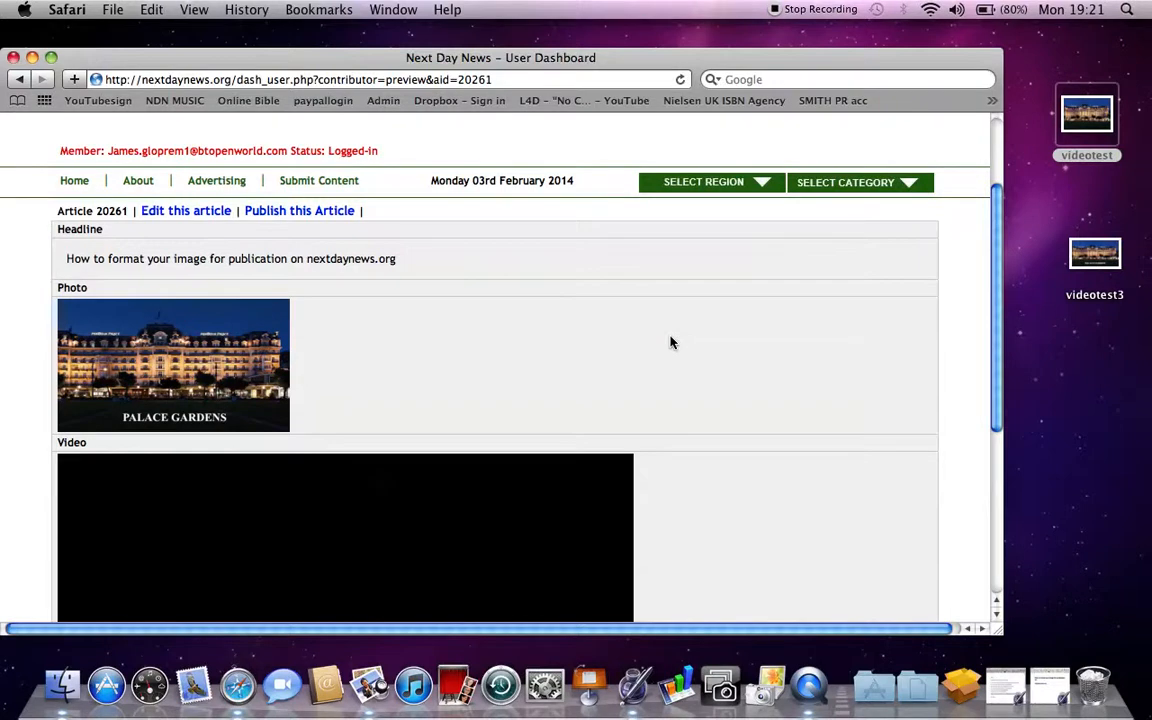